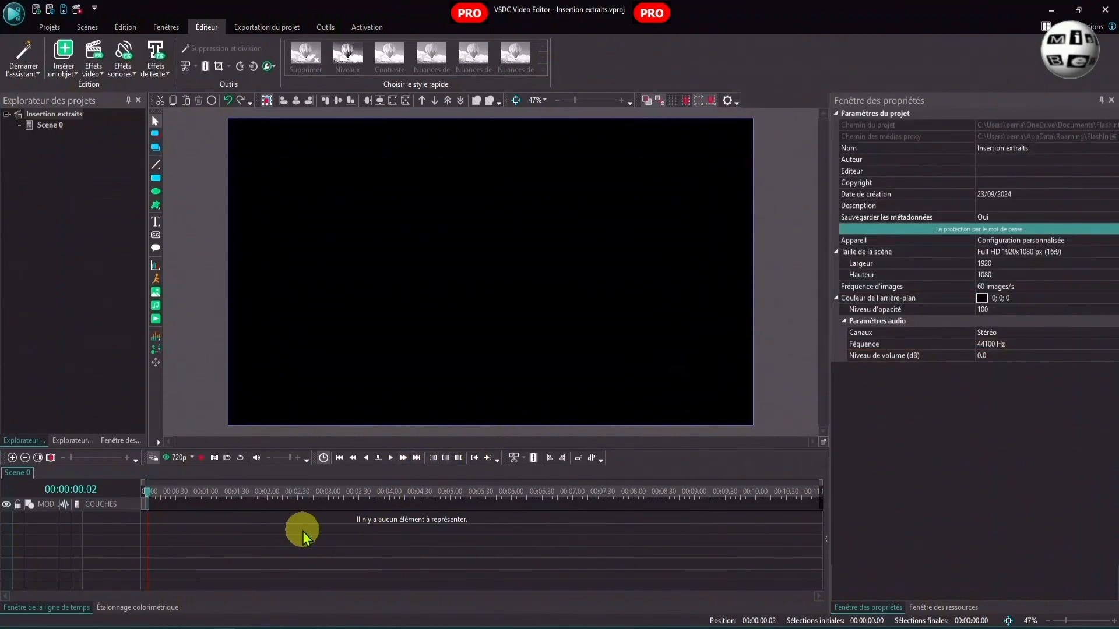
- Add the seven images 1-P1020912.jpg to 7-P1130006.JPG from the 1-Médias folder to one layer, starting at 00:00:02.26
click(295, 494)
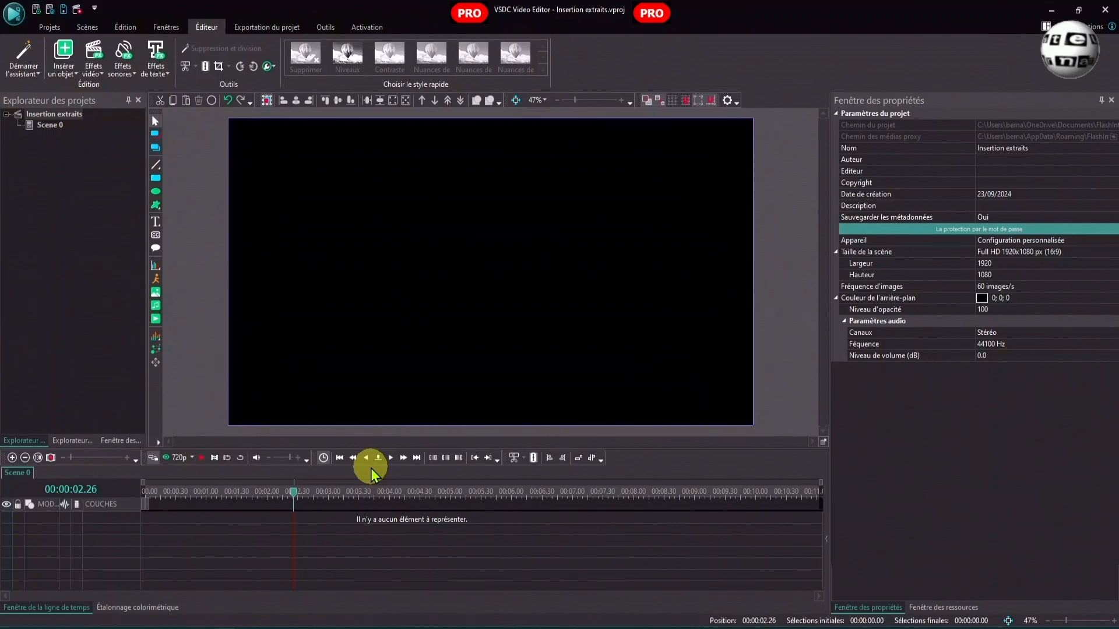
click(157, 293)
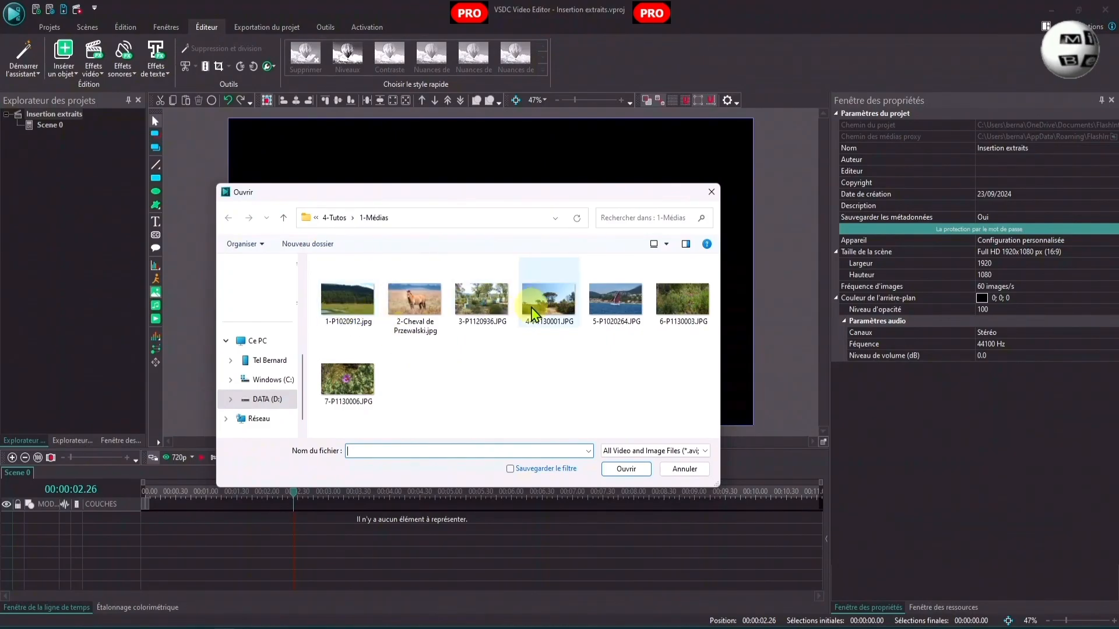
drag(345, 418, 350, 310)
key(ctrl+a)
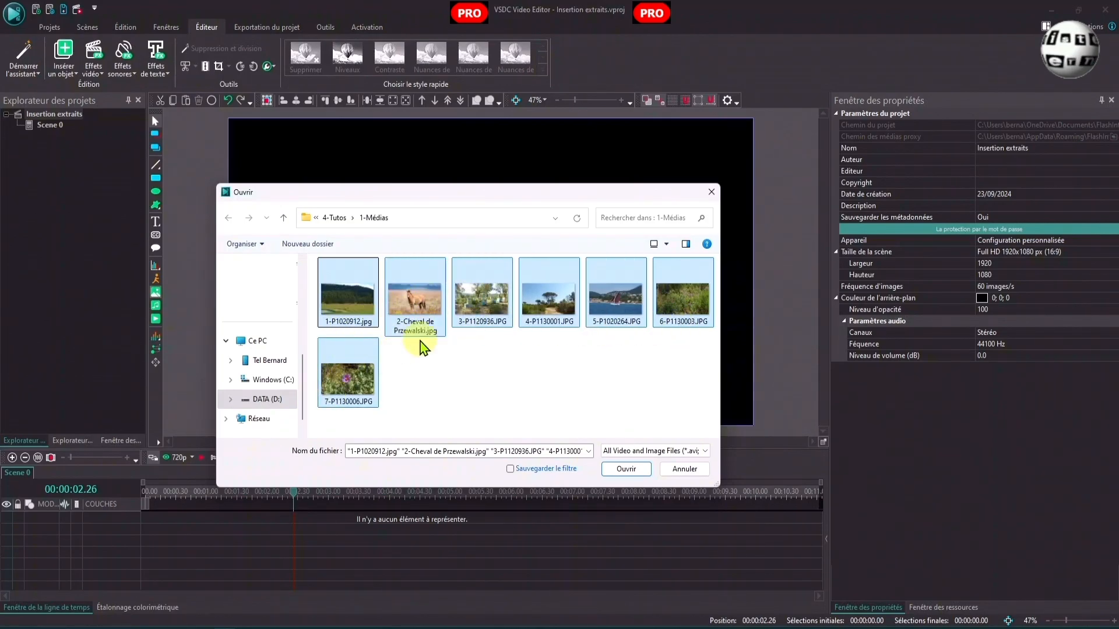
click(626, 469)
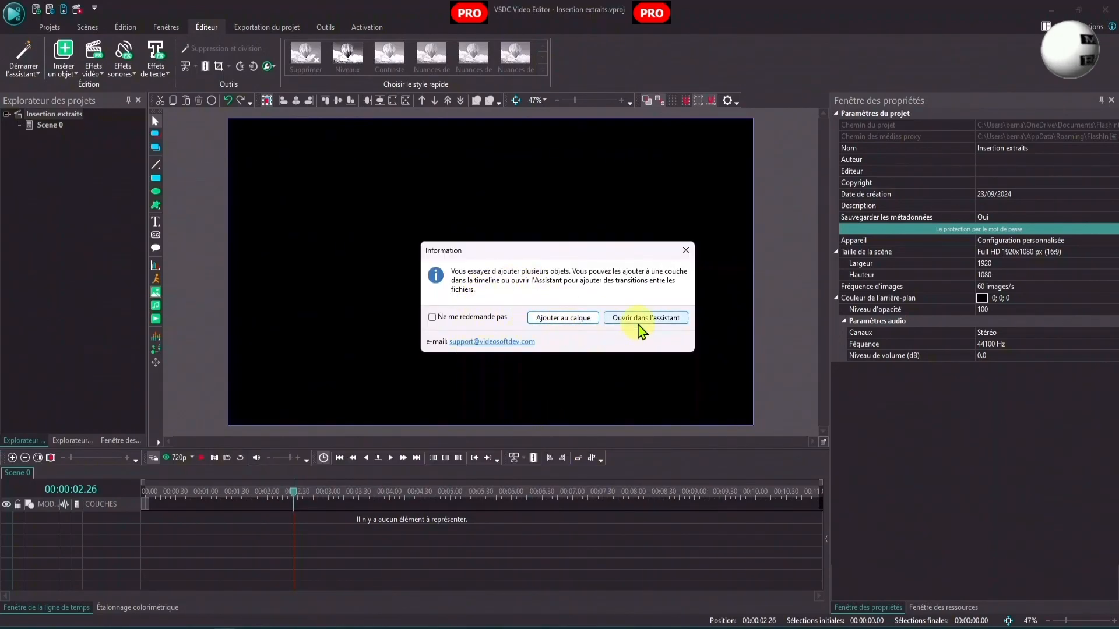
click(556, 326)
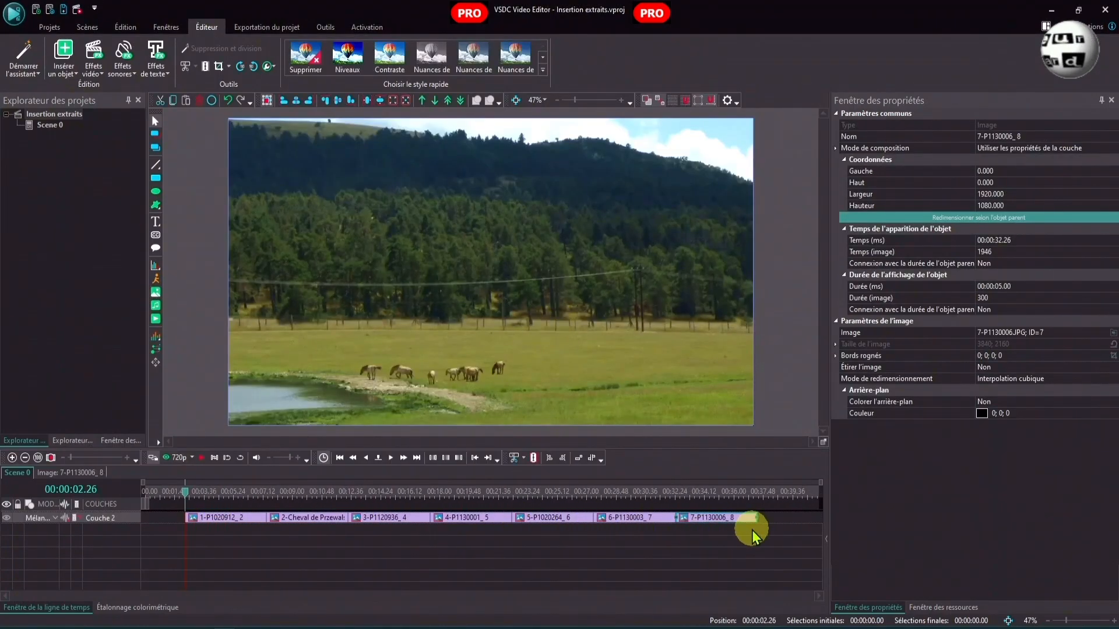
- Copy the images 2 to 7 of Couche 2 and paste them twice onto new layers
click(211, 519)
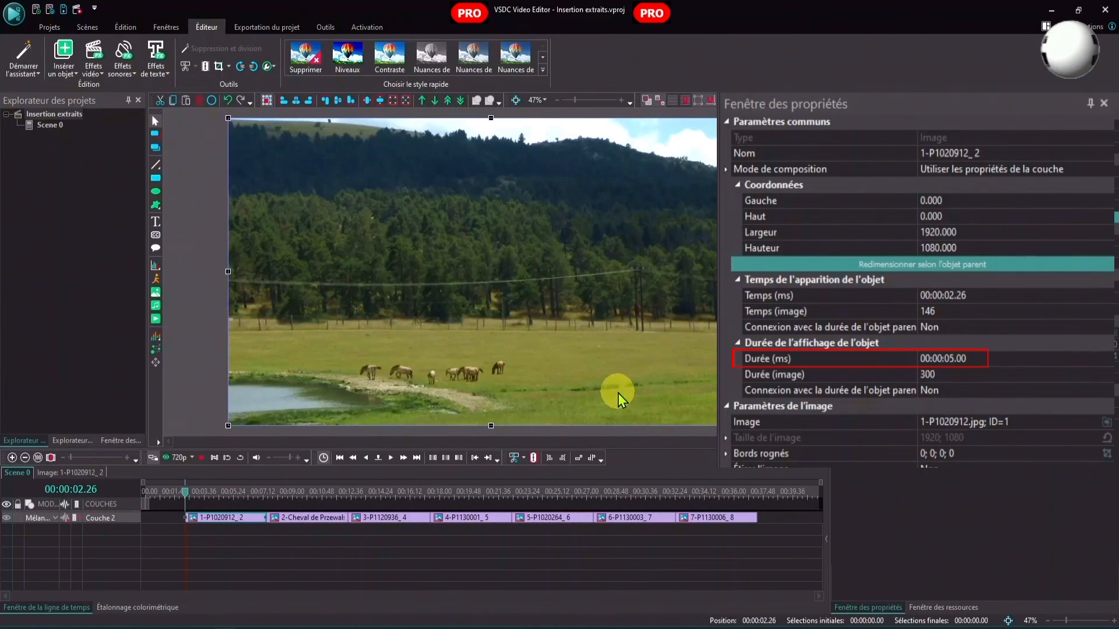
drag(222, 531, 770, 507)
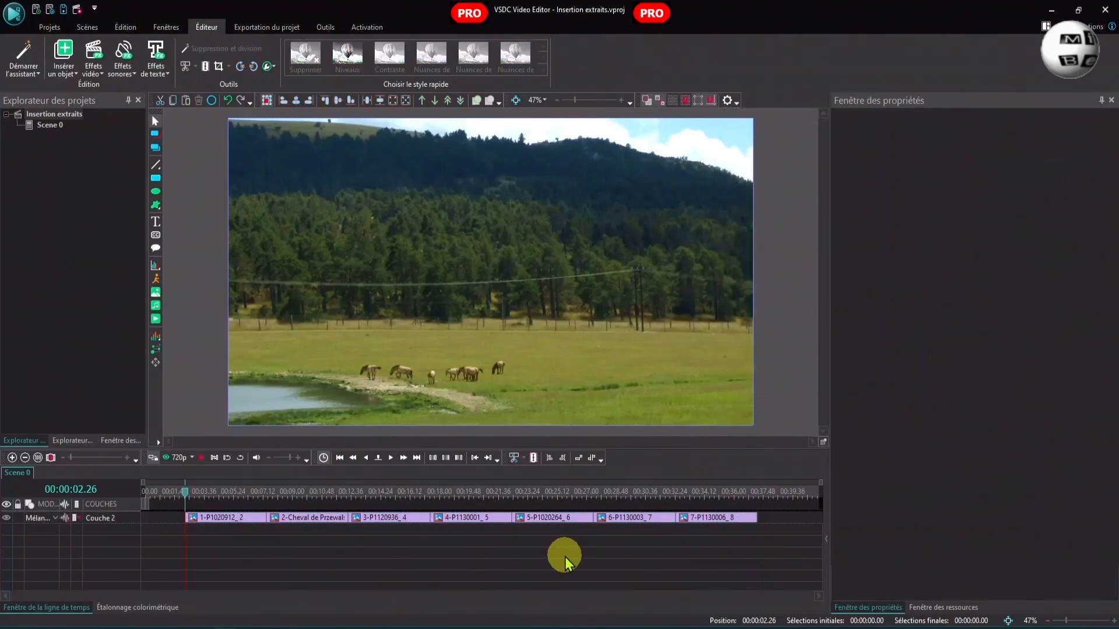
drag(287, 544, 733, 525)
right_click(312, 521)
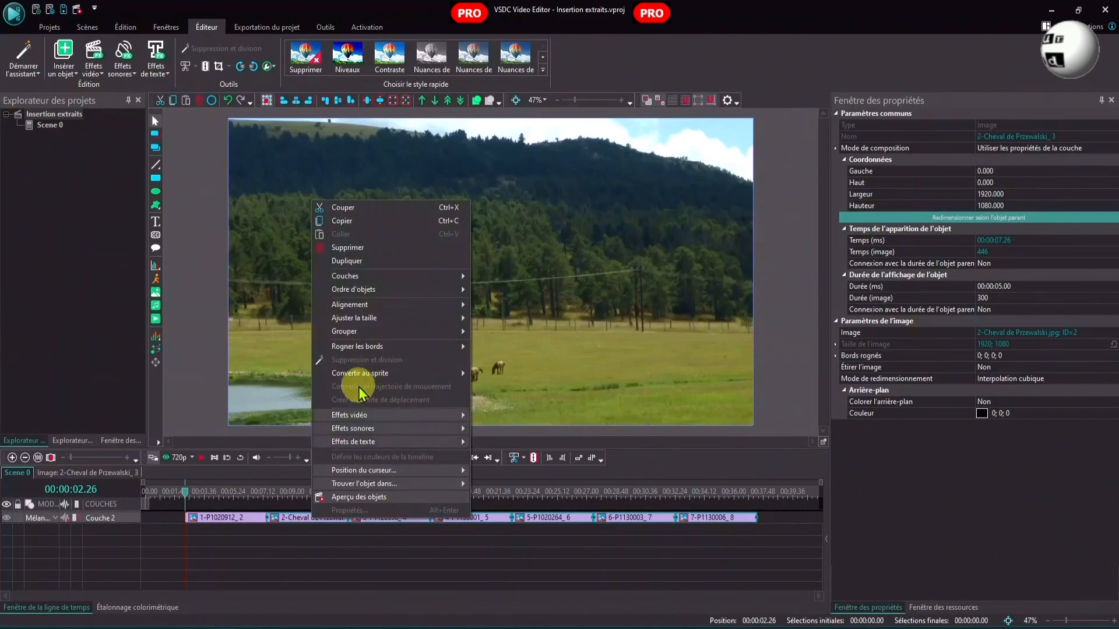
click(358, 227)
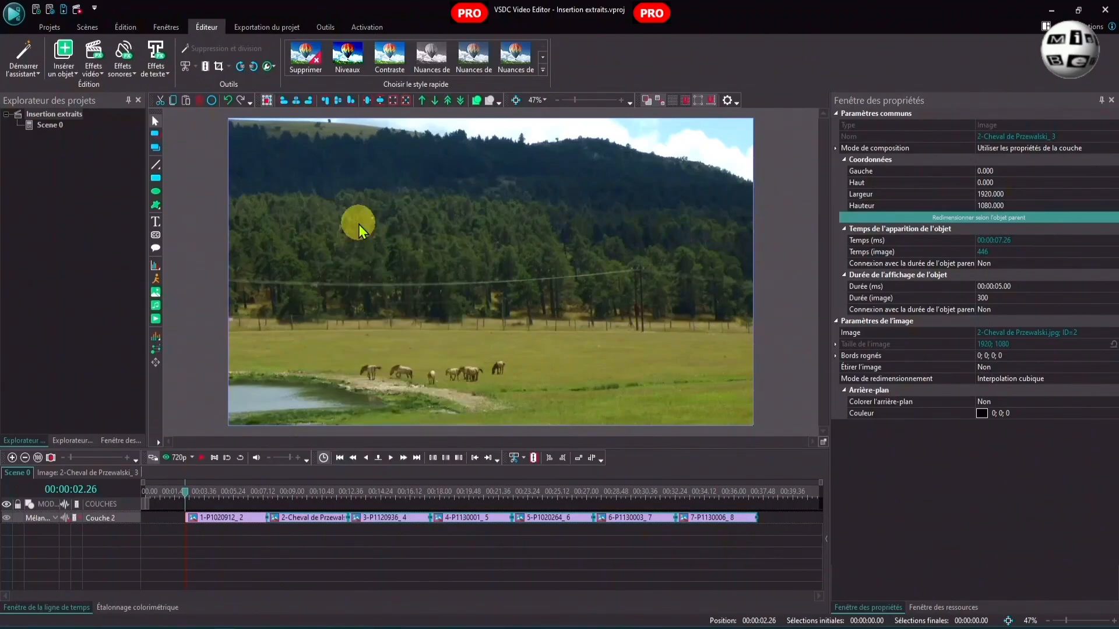
right_click(296, 571)
click(337, 289)
right_click(336, 554)
click(345, 269)
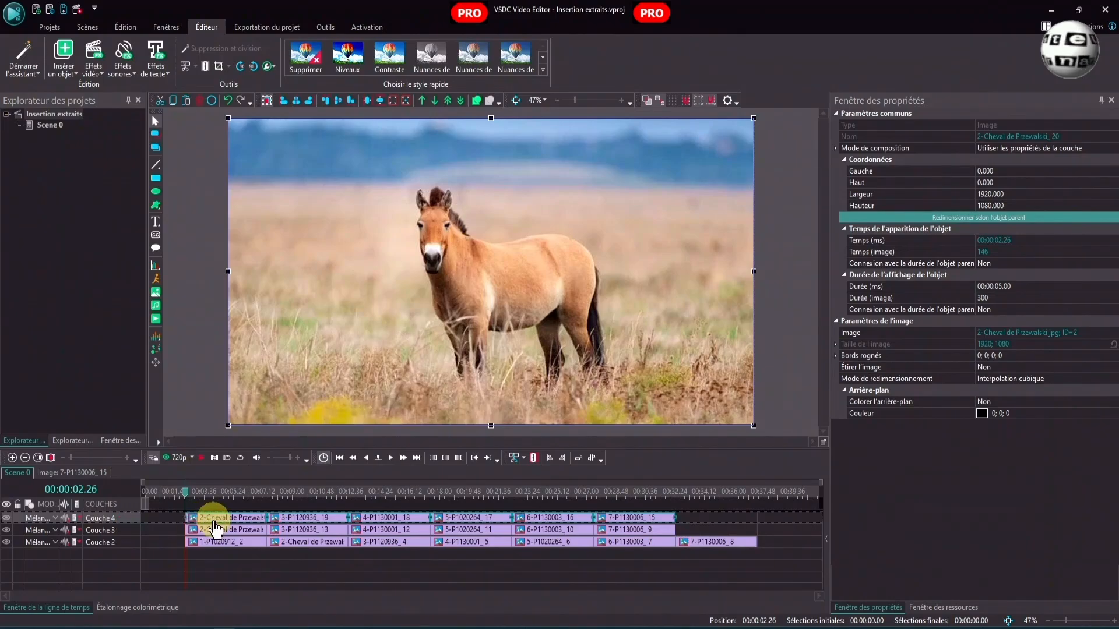
- Move Couche 4 down two levels so it lies below Couche 2
click(435, 101)
click(435, 99)
click(337, 359)
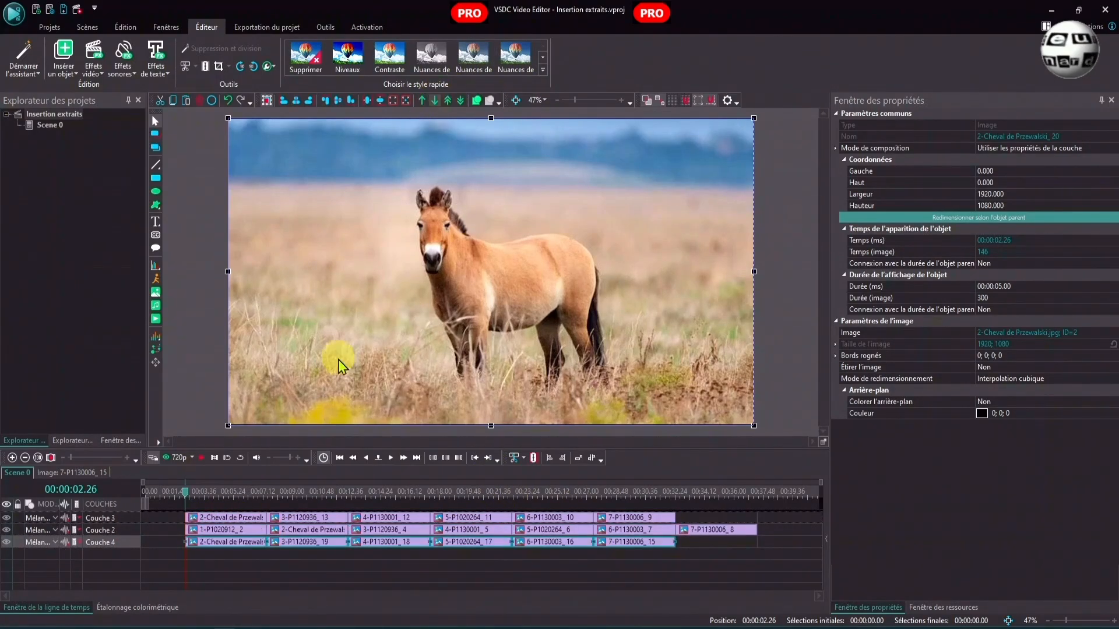
- Set all Couche 3 images to a 3-second duration and shift them so each ends with the Couche 2 image beneath it
click(524, 519)
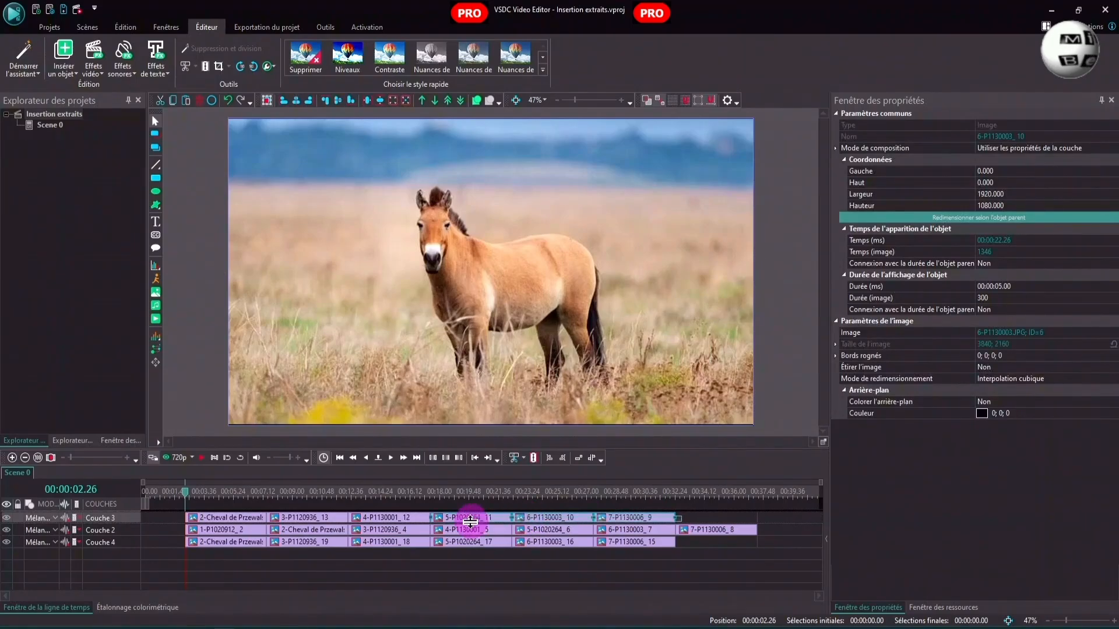
click(222, 518)
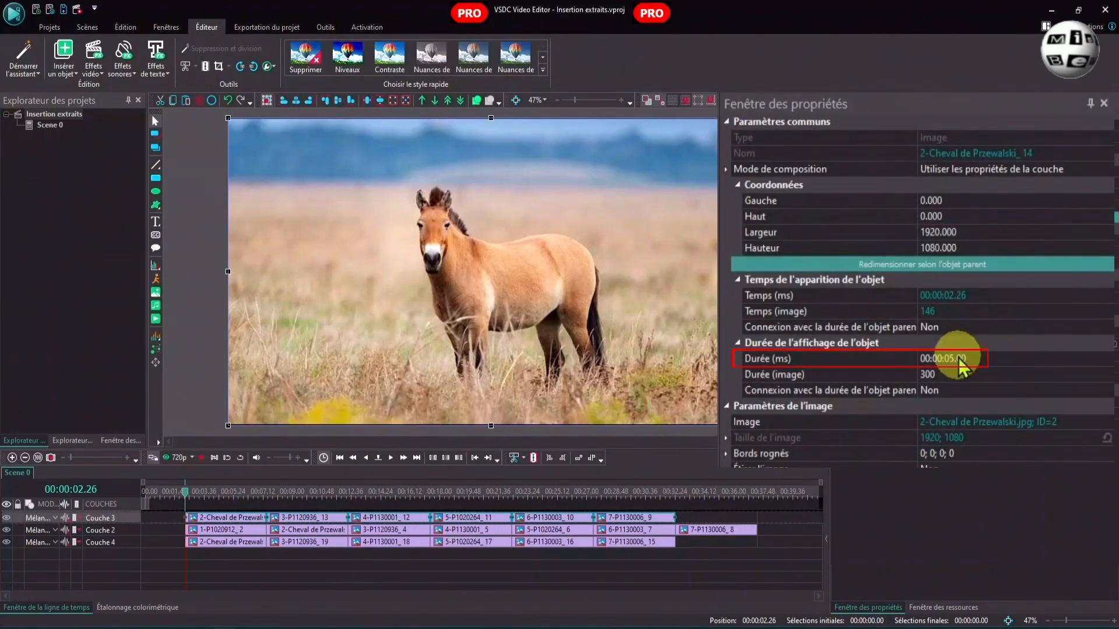
click(951, 357)
text(3)
key(Return)
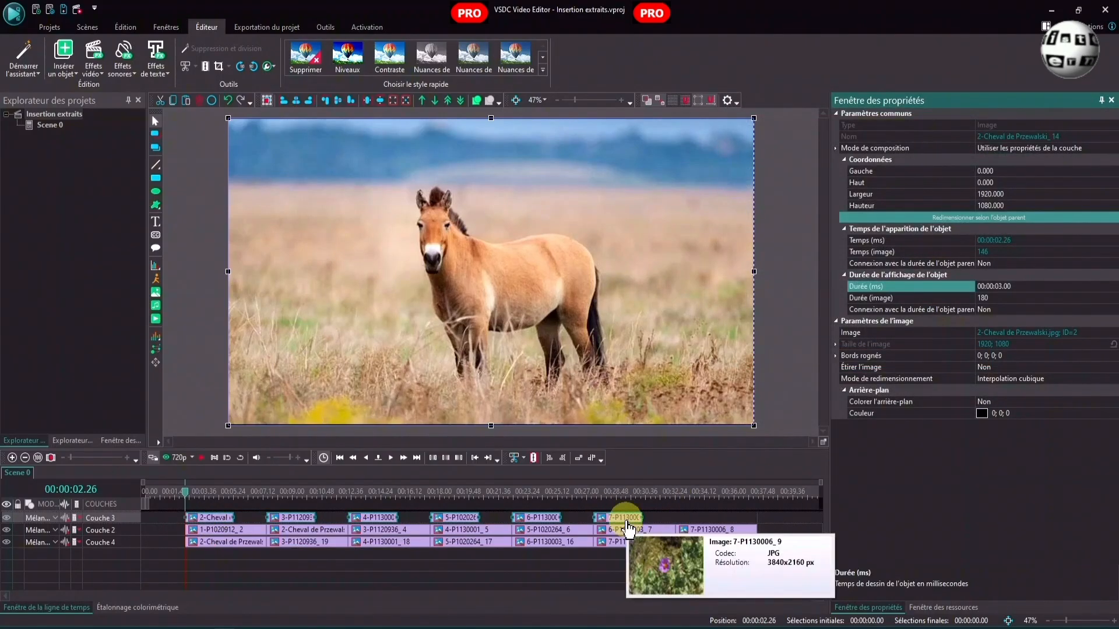
click(211, 520)
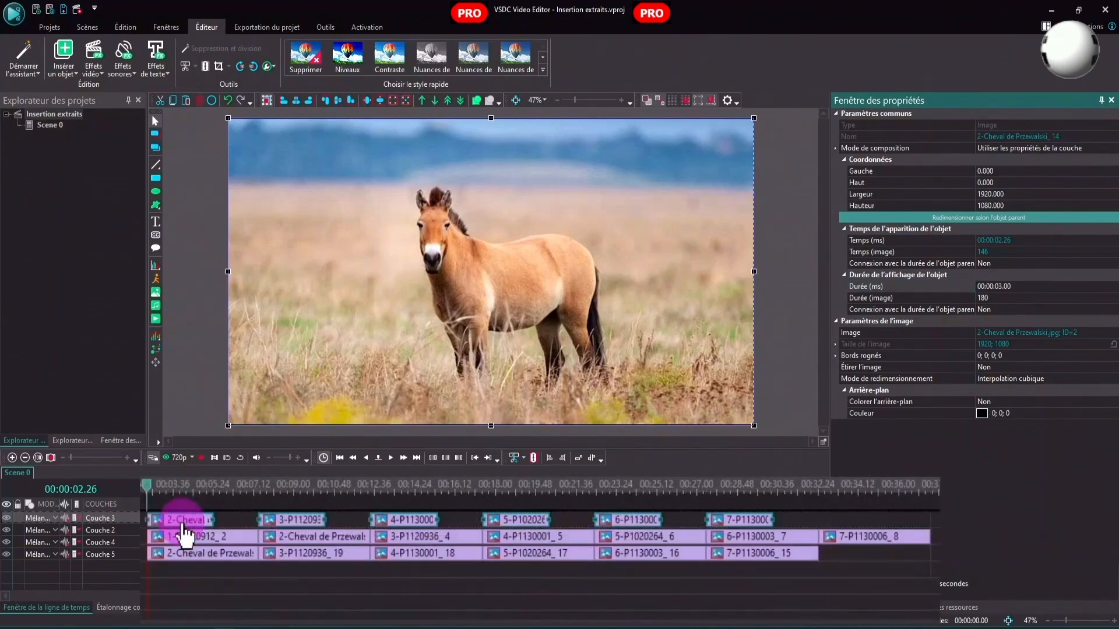
drag(185, 532, 225, 535)
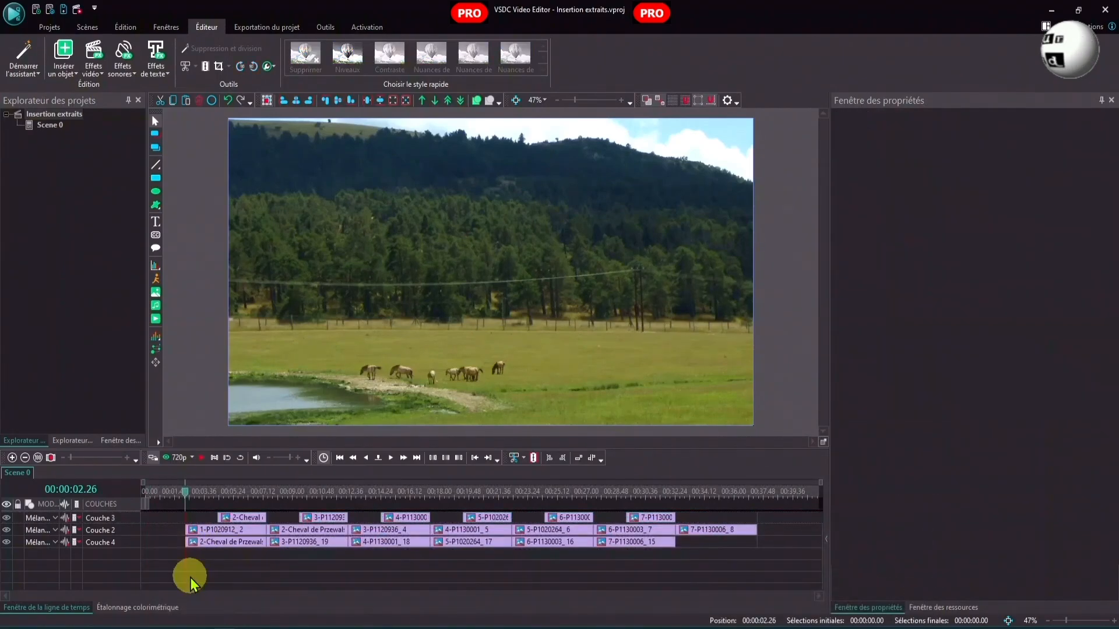
- Copy the first image of Couche 2, 1-P1020912_2, and paste it onto a new layer
click(224, 532)
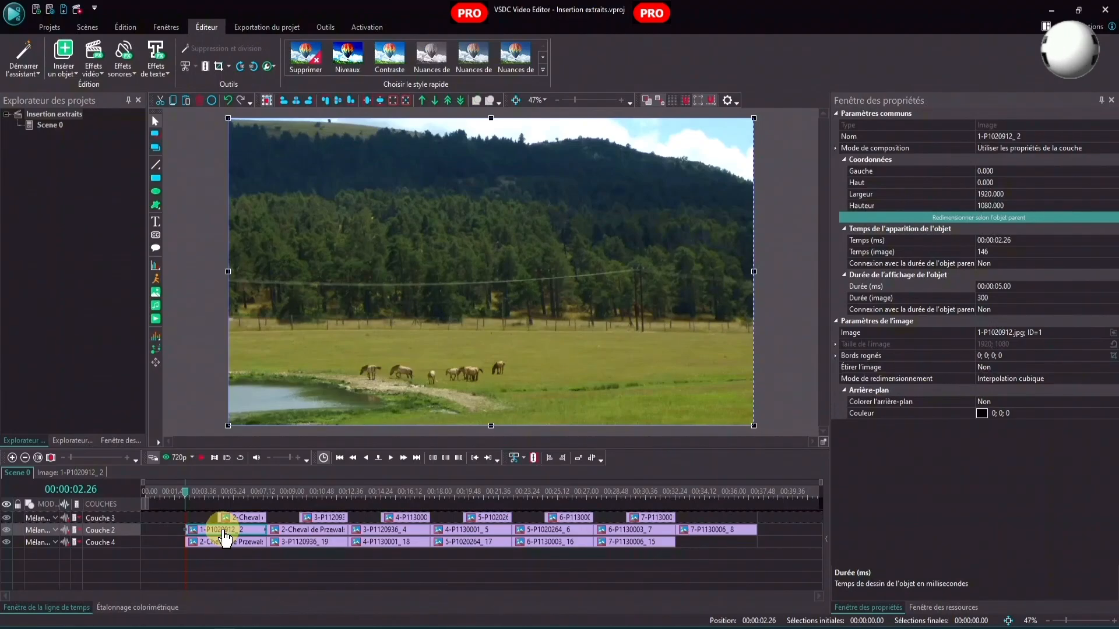
right_click(225, 537)
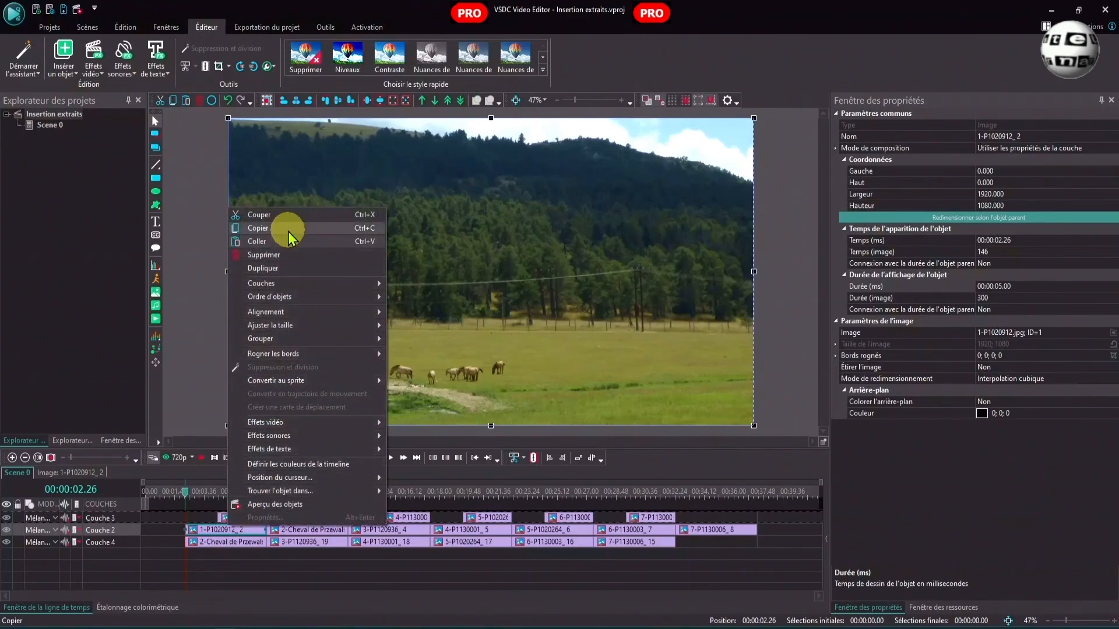
click(287, 229)
right_click(231, 586)
click(272, 301)
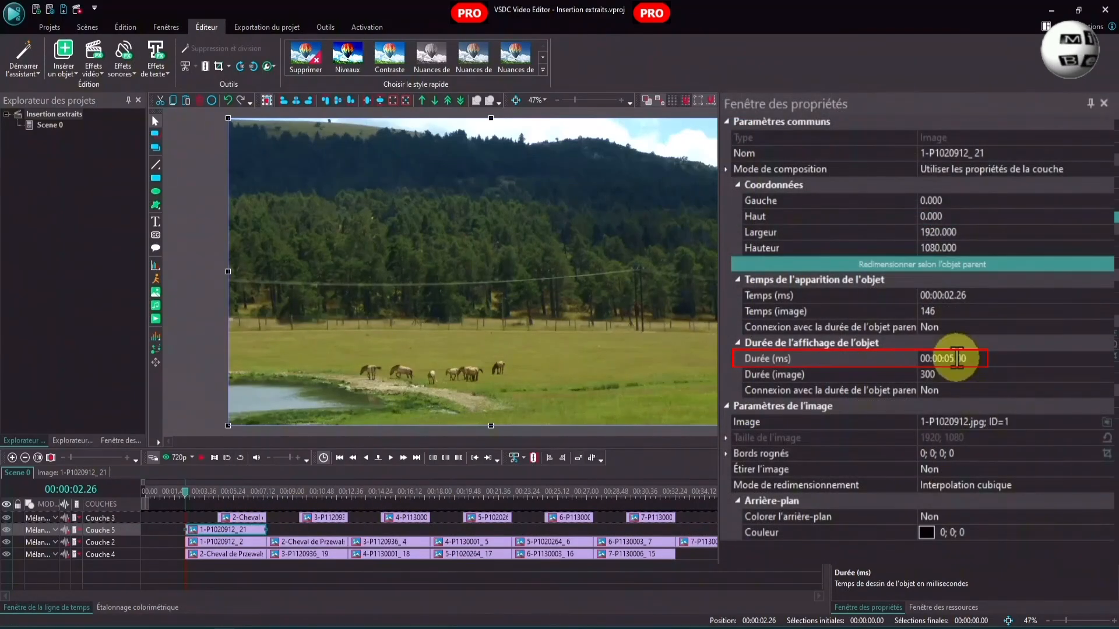
- Set the pasted image's duration to 00:00:01.30 and place it on Couche 2 directly before 1-P1020912_2
drag(950, 359, 989, 358)
text(1.)
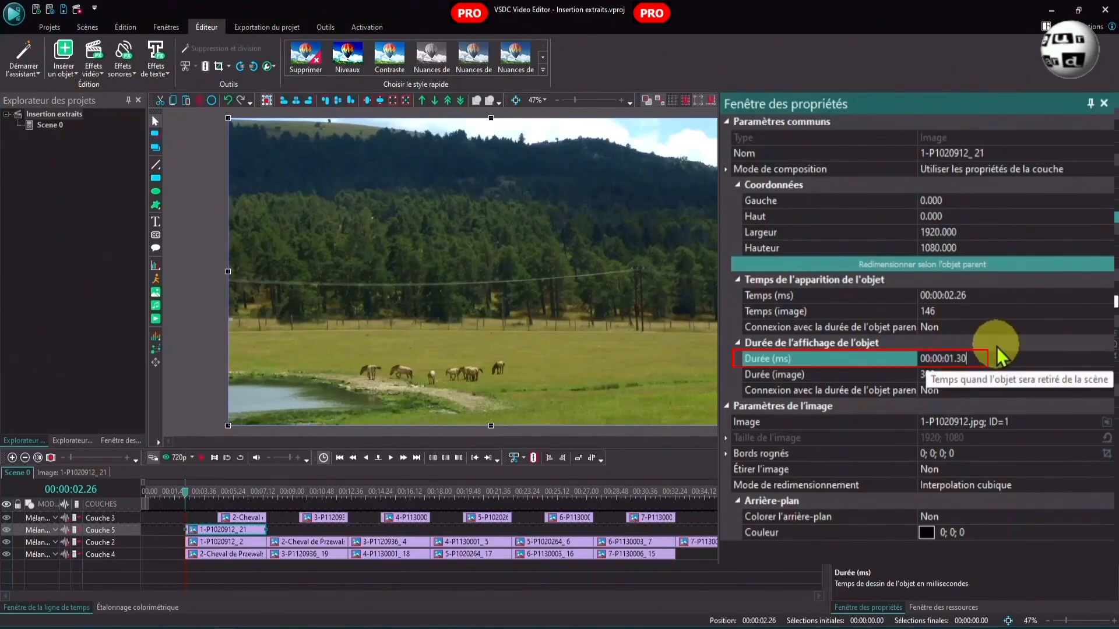
text(30)
key(Return)
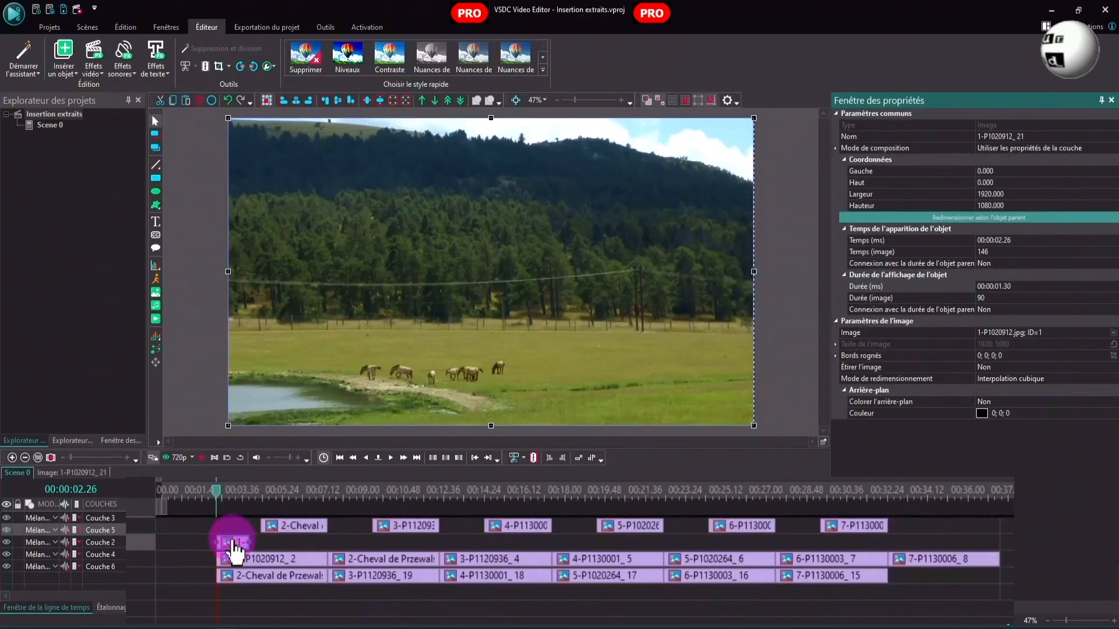
drag(235, 551, 200, 565)
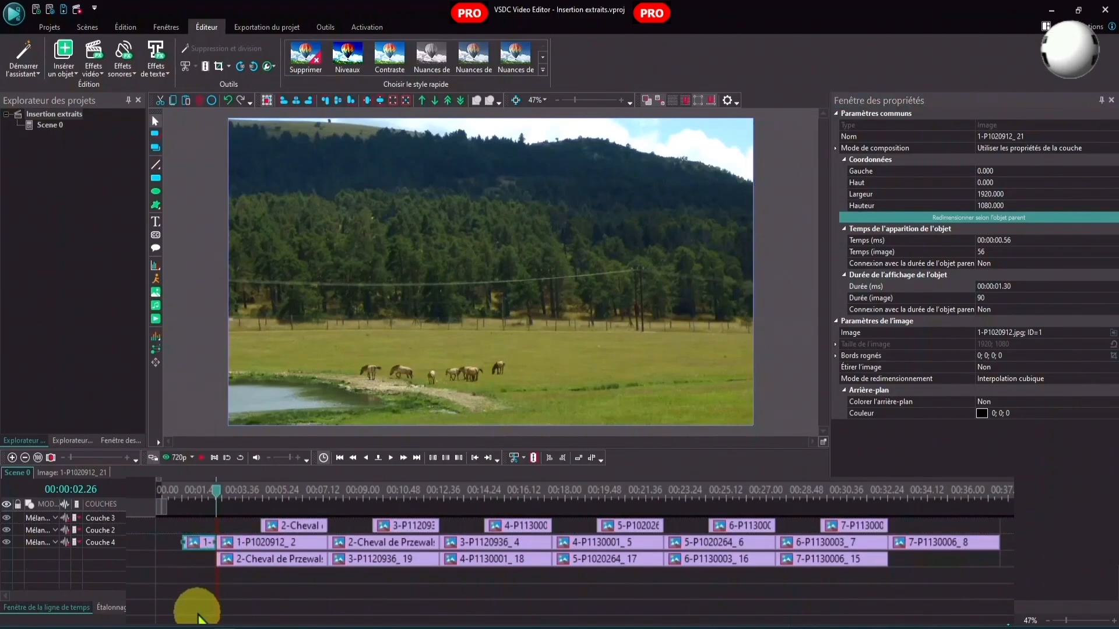
- Select the images on all three layers and move them together to the start of the timeline, 00:00:00.00
drag(201, 623, 972, 517)
drag(196, 539, 165, 538)
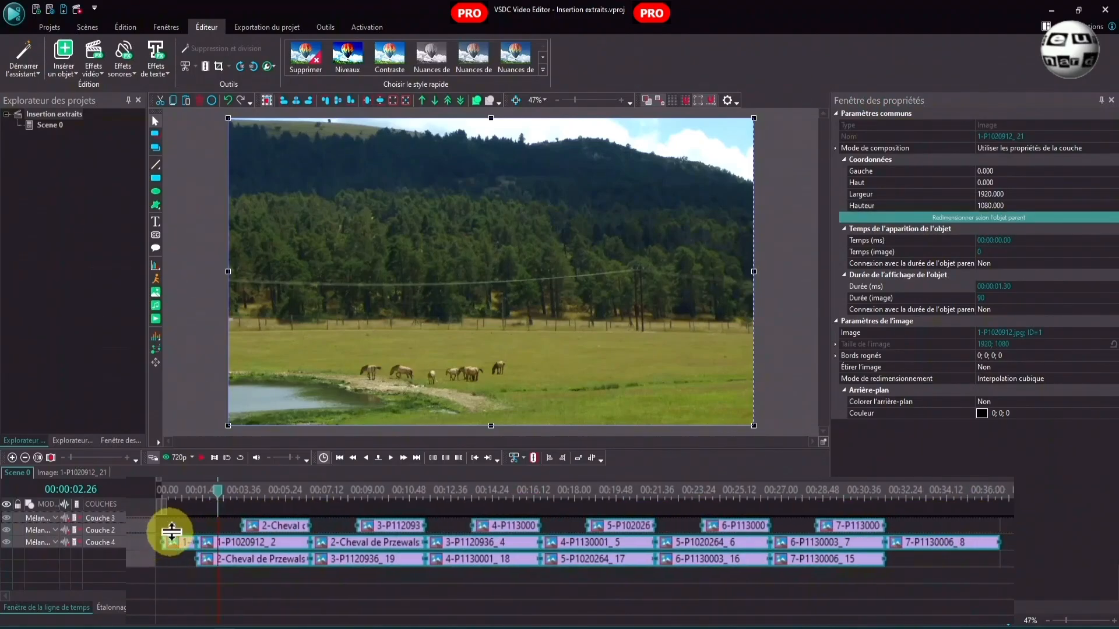
click(175, 574)
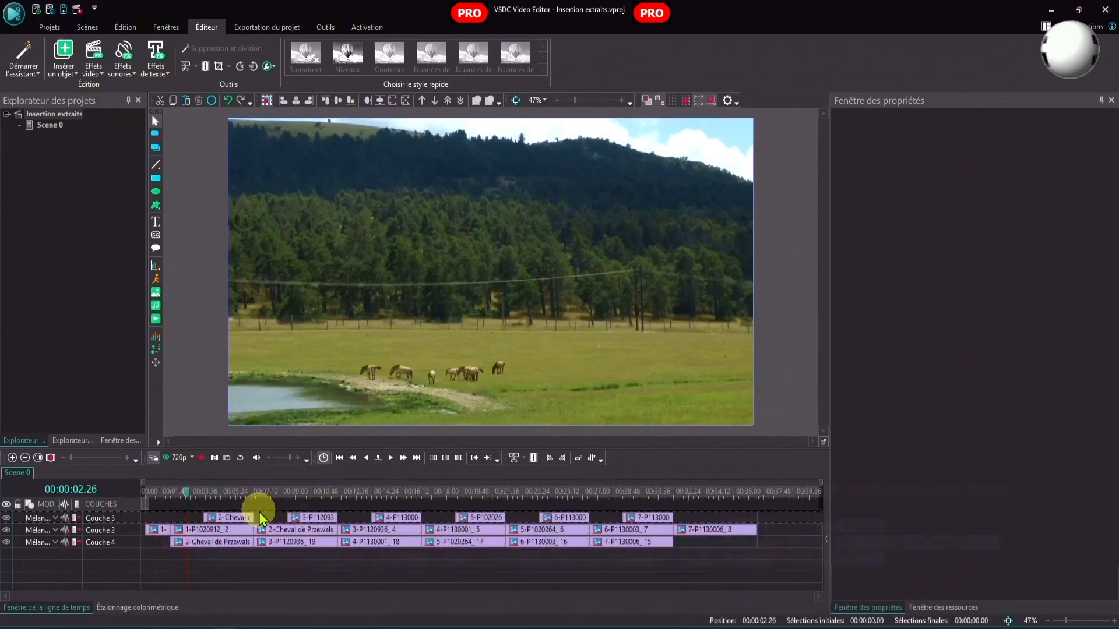
- Hide Couche 3 and place the playhead at the start of its first image, at about 00:00:03.28
click(7, 518)
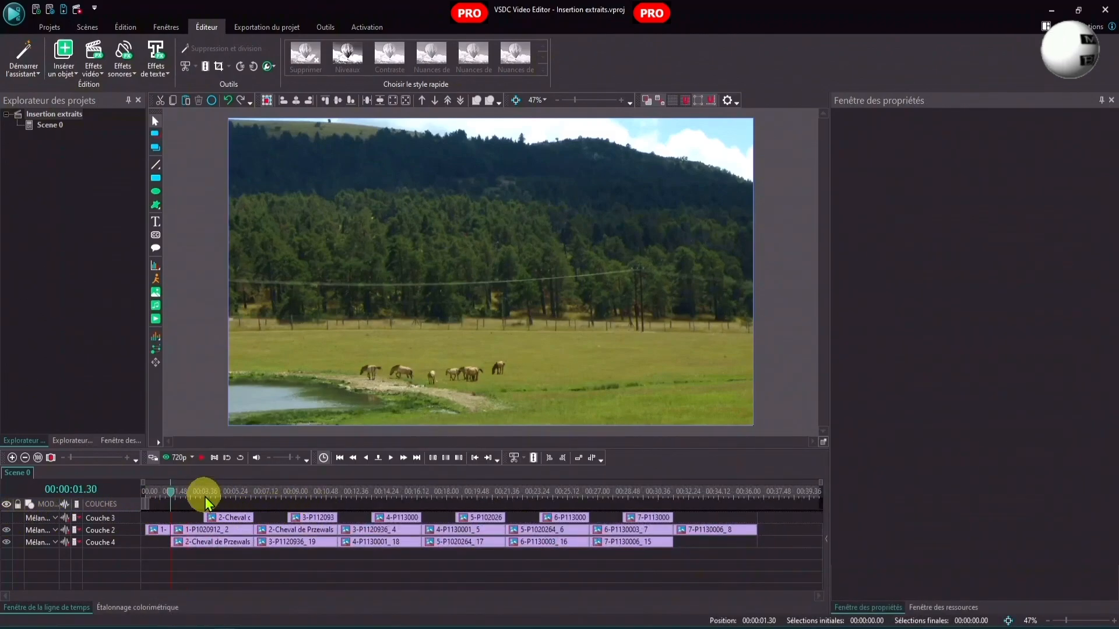
click(208, 494)
click(205, 494)
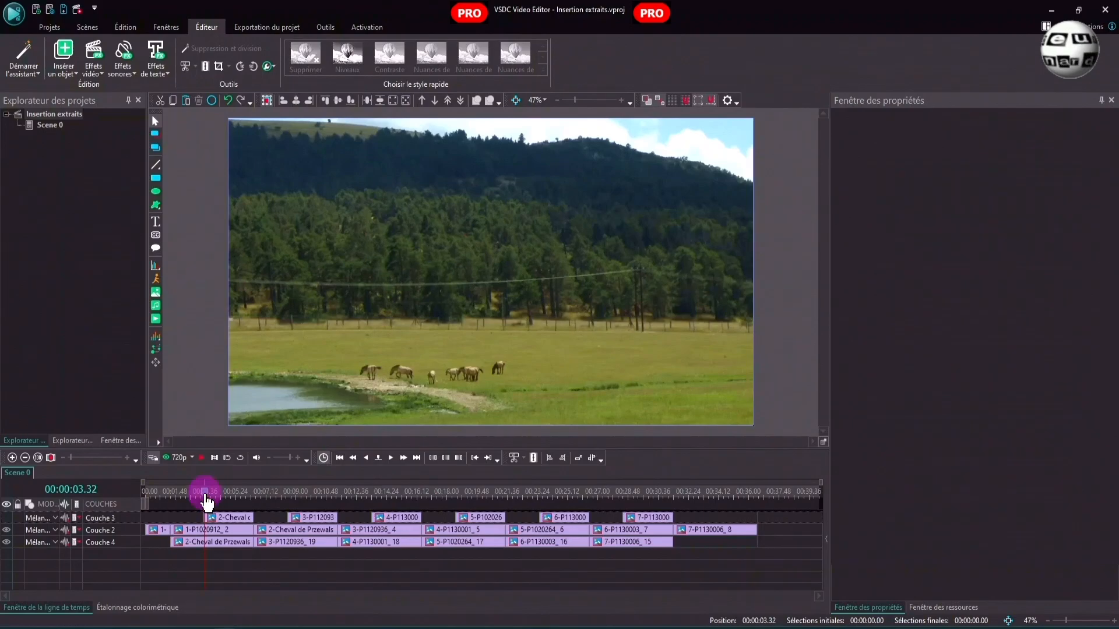
drag(202, 496, 203, 496)
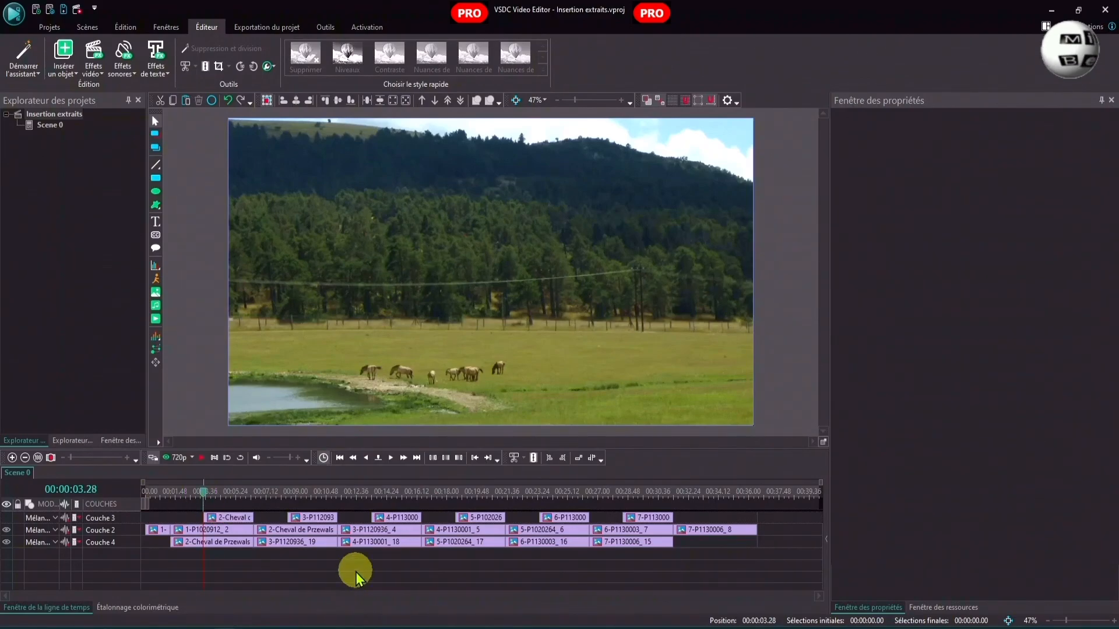
- Open image 1-P1020912_2 on Couche 2 and add a Zoom transformation effect from the cursor position
mouse_move(224, 533)
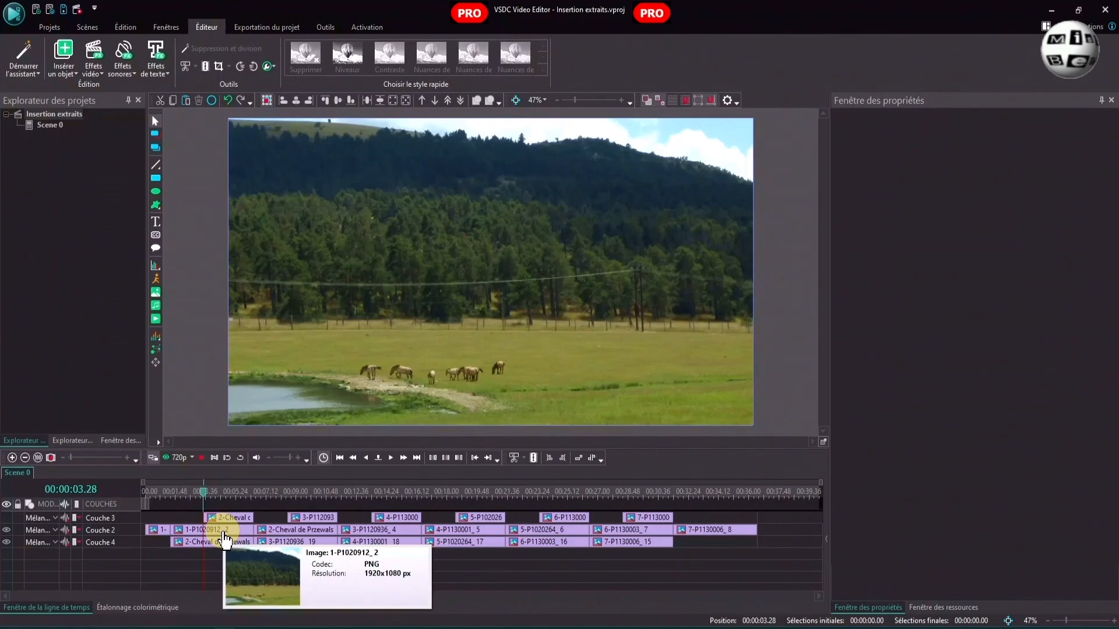
double_click(224, 534)
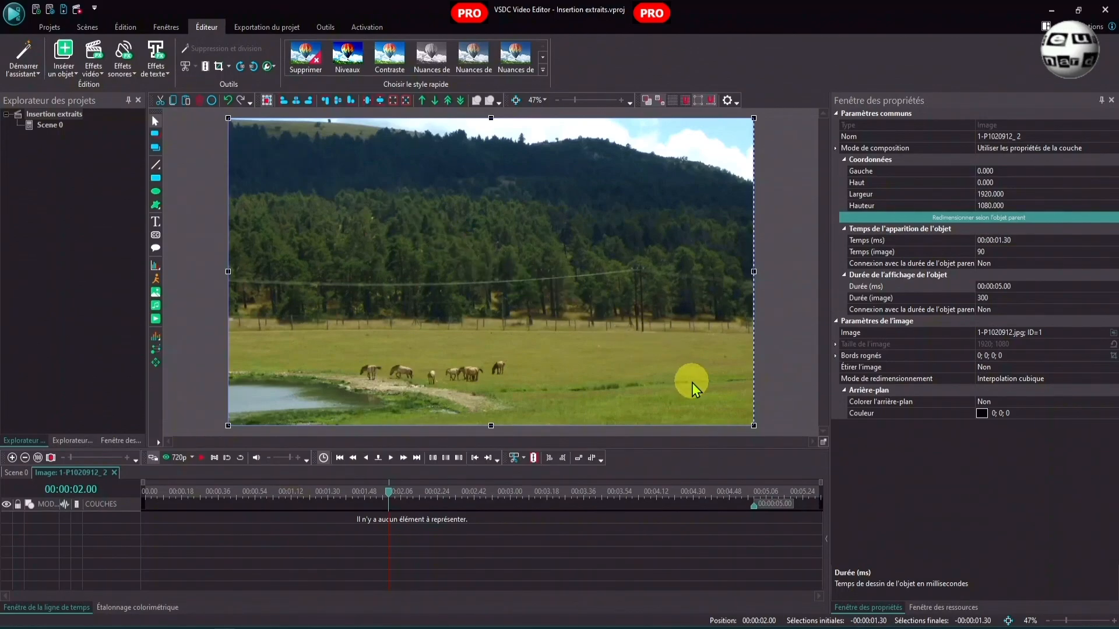
click(93, 58)
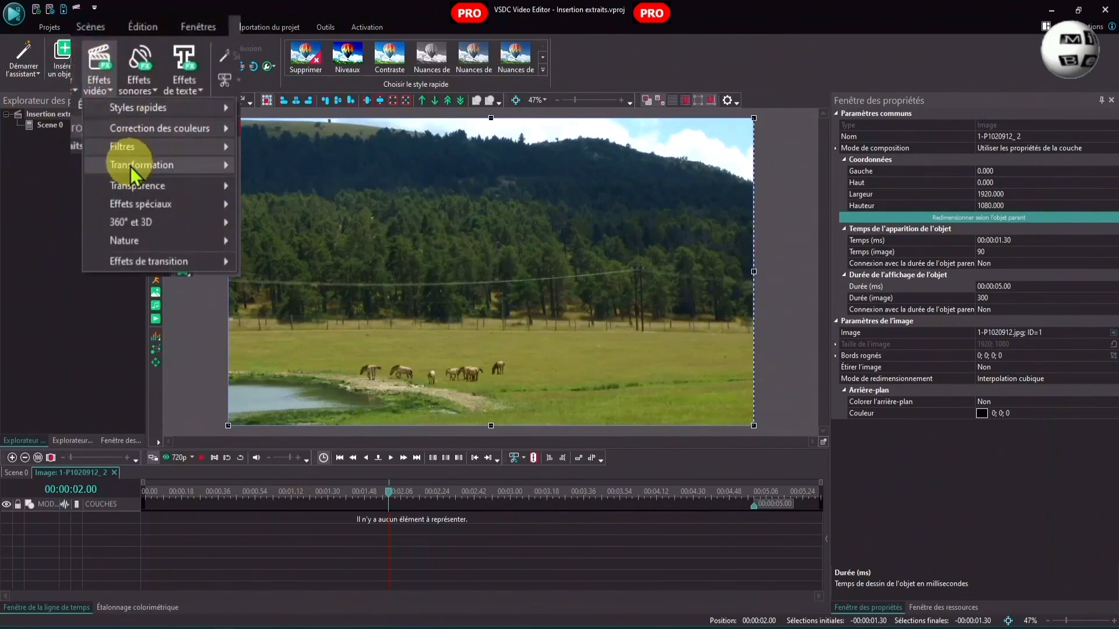
mouse_move(131, 169)
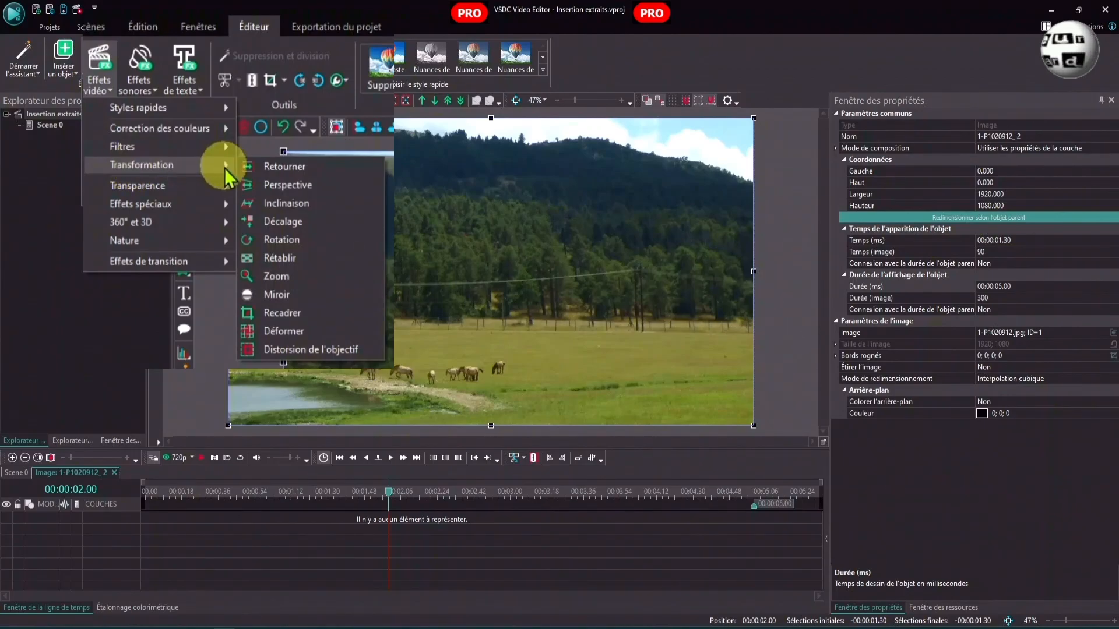
click(277, 276)
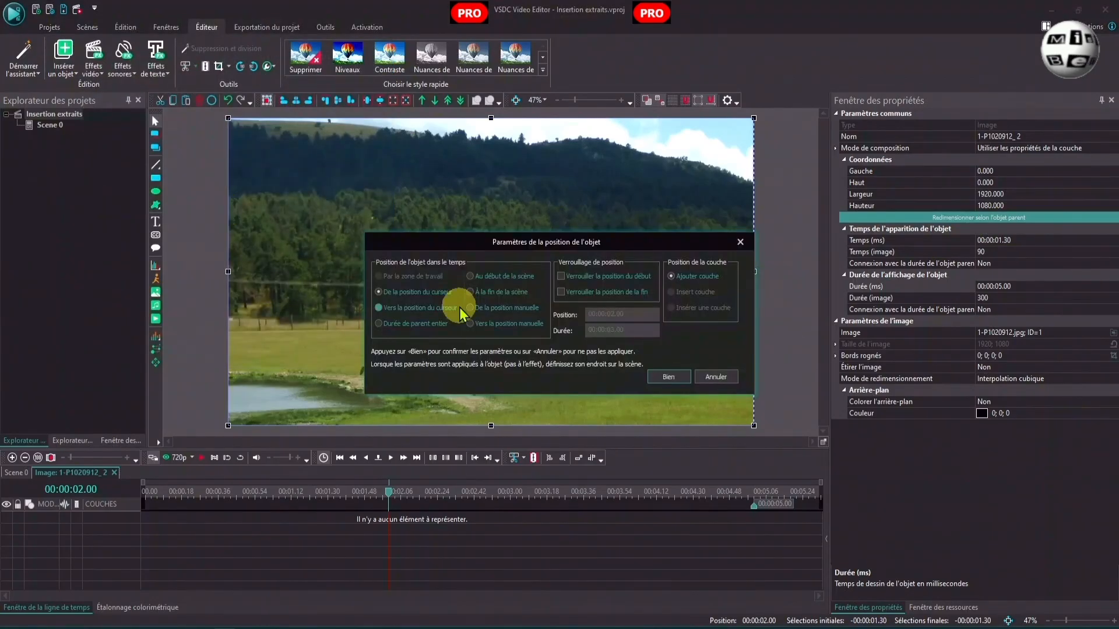
click(662, 380)
- Move the Zoom effect to the start of the image and extend it to the image's full 5 seconds
click(542, 524)
drag(542, 523, 279, 523)
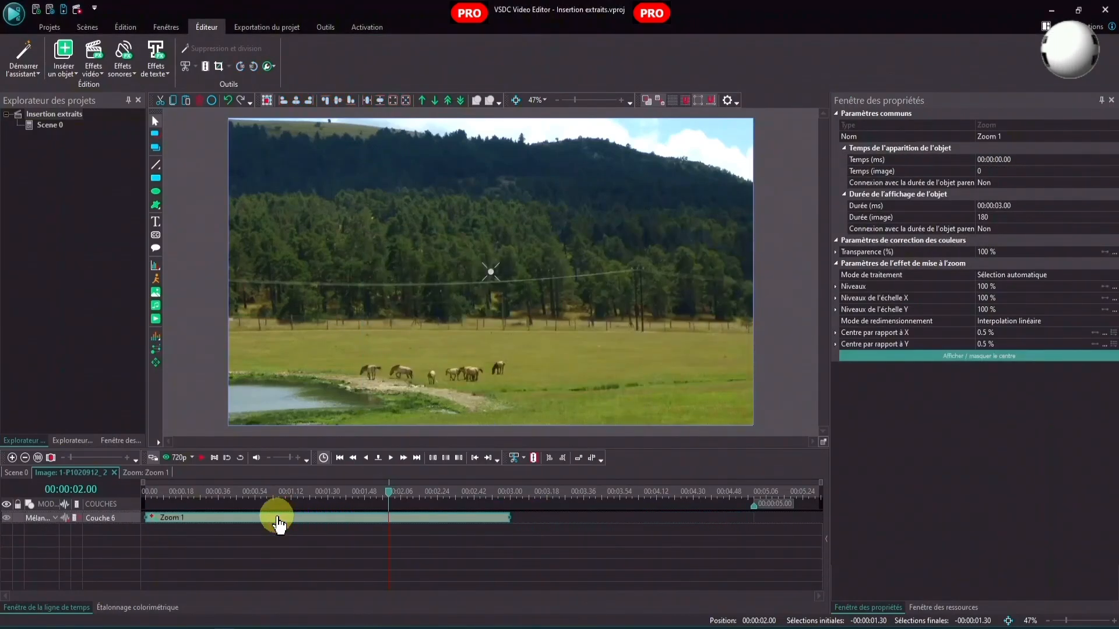
mouse_move(510, 517)
mouse_down()
mouse_move(763, 521)
mouse_move(754, 519)
mouse_up()
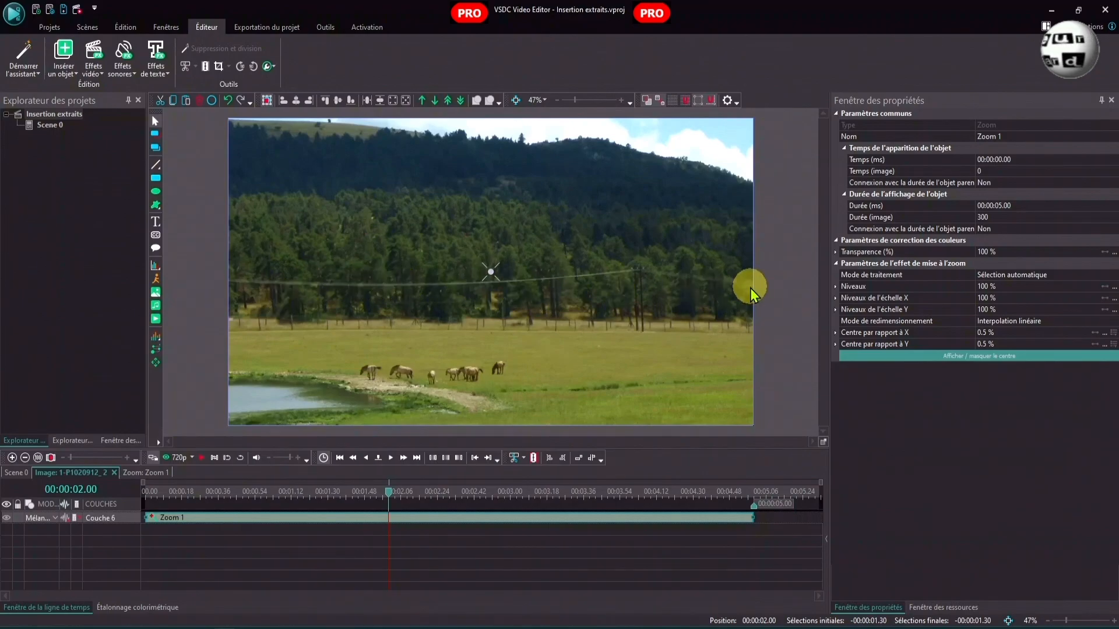
click(444, 524)
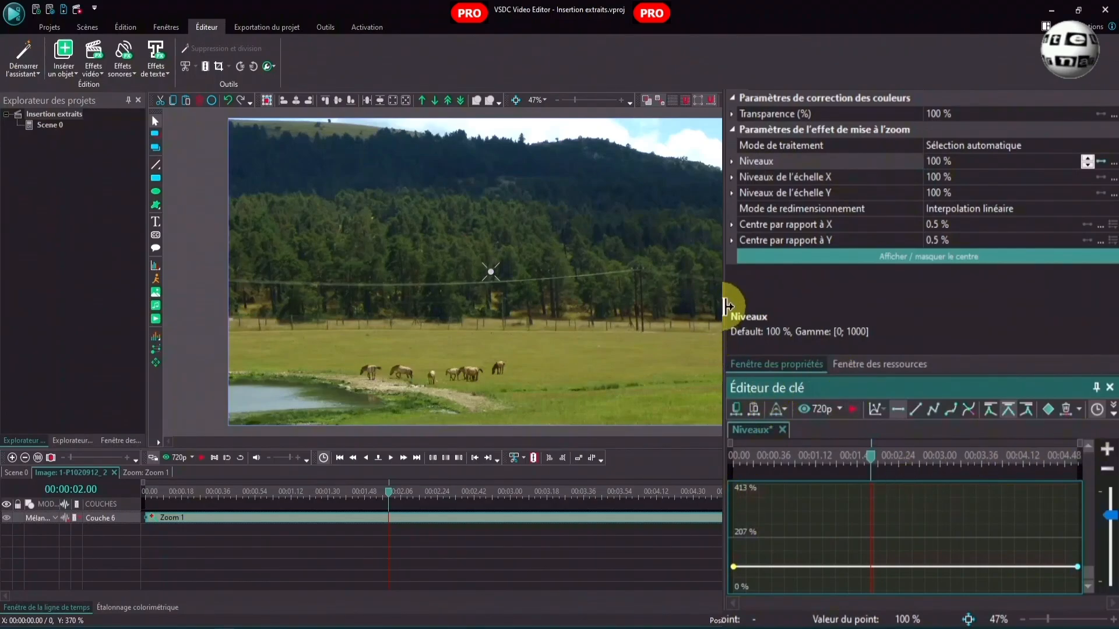
- Add a keyframe to the Zoom effect's Niveaux curve at 00:00:02.00 and set its value to 55 %
drag(725, 299, 409, 310)
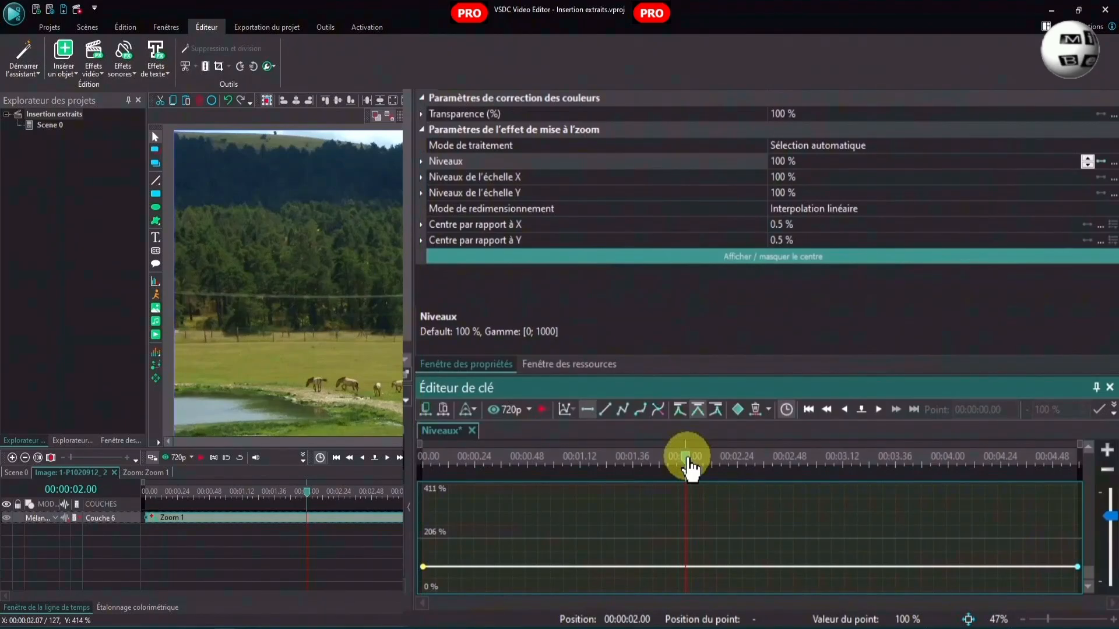
click(739, 415)
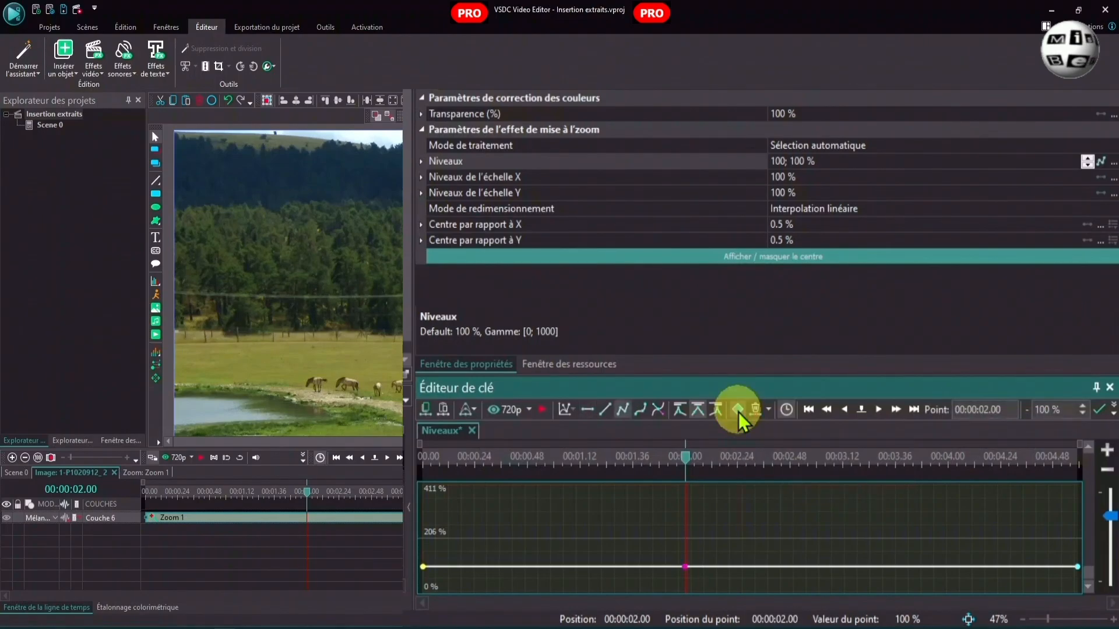
click(681, 562)
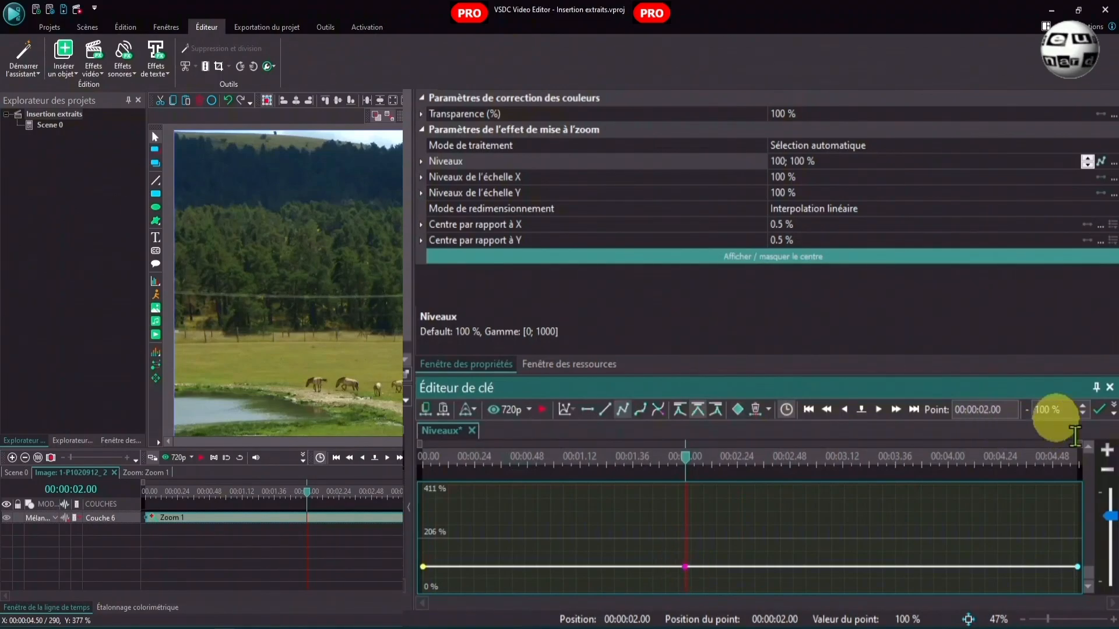
mouse_move(1066, 409)
mouse_down()
mouse_move(977, 405)
mouse_move(1061, 409)
mouse_up()
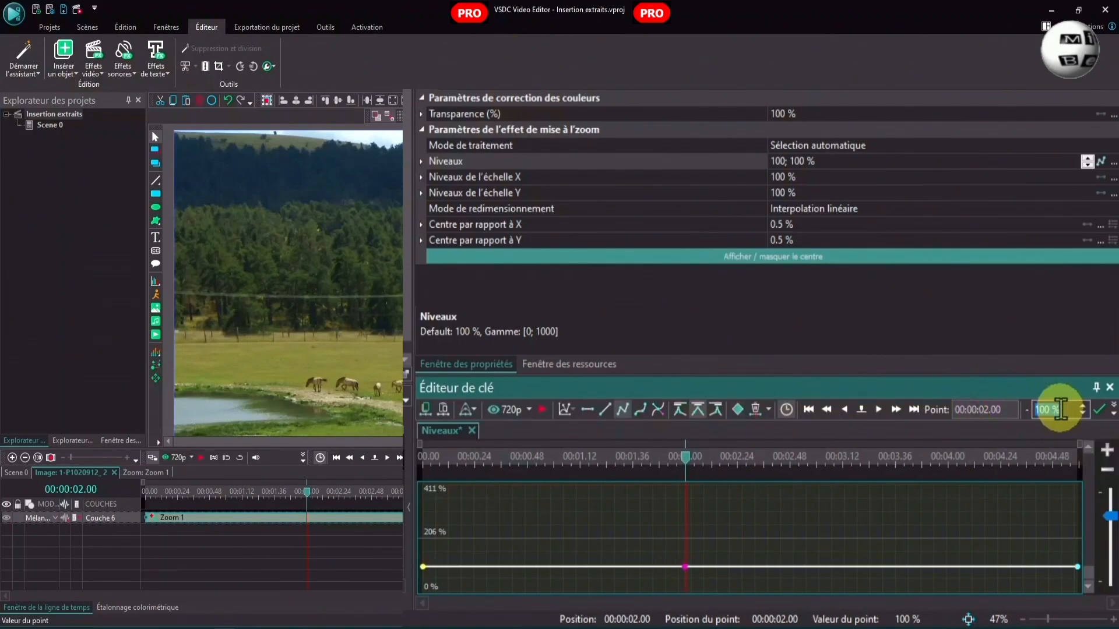
key(Return)
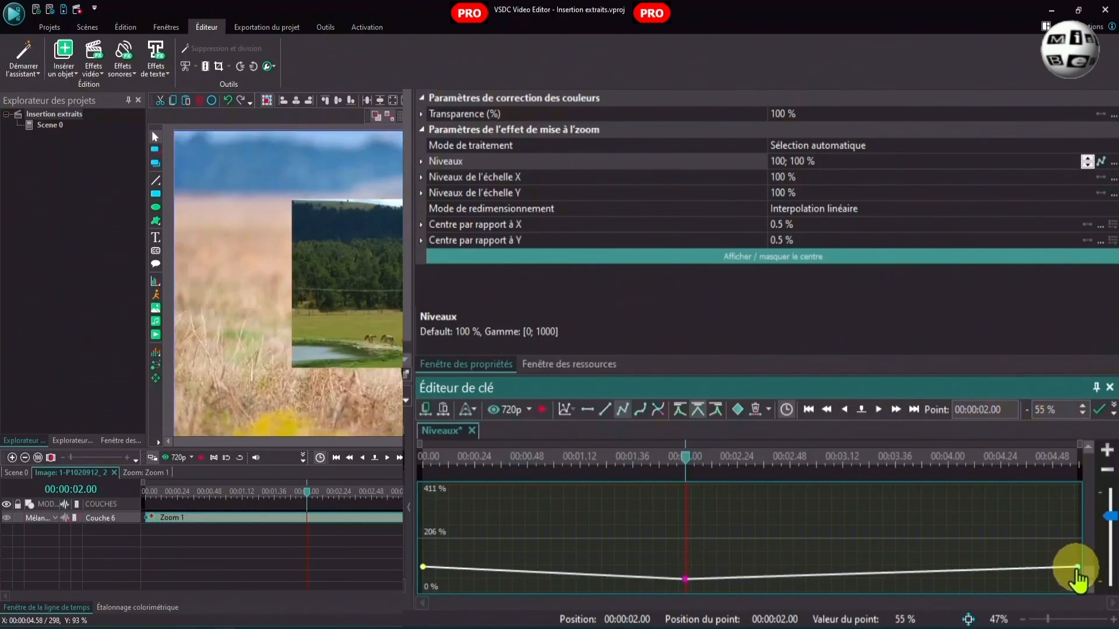
- Set the last keyframe of the Niveaux curve, at 00:00:04.59, to 55 %
click(1077, 566)
double_click(1067, 410)
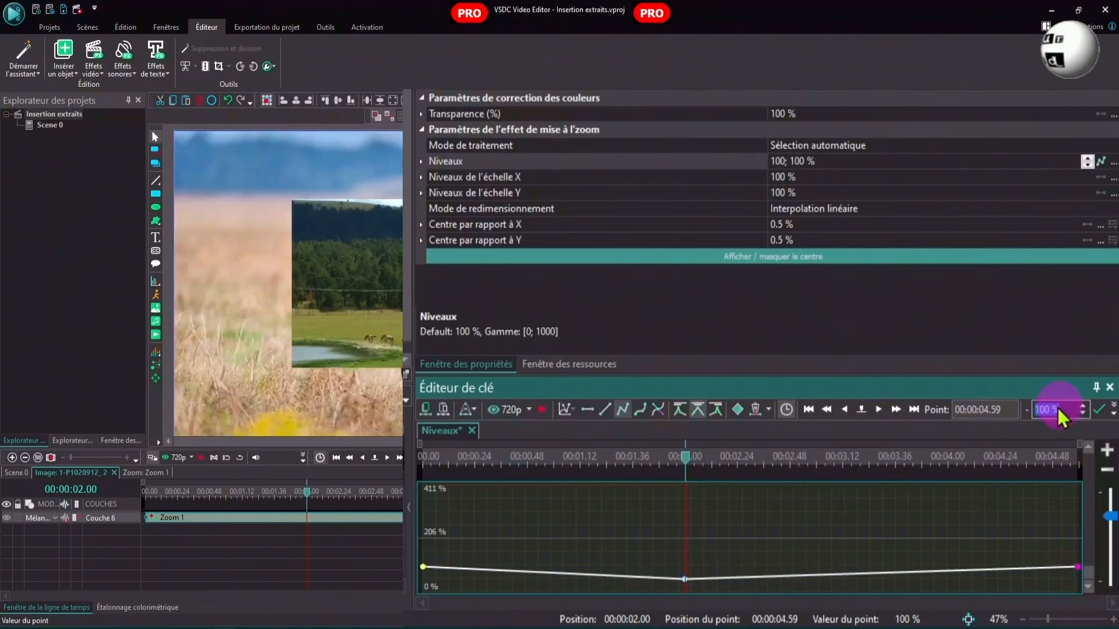
text(55)
key(Return)
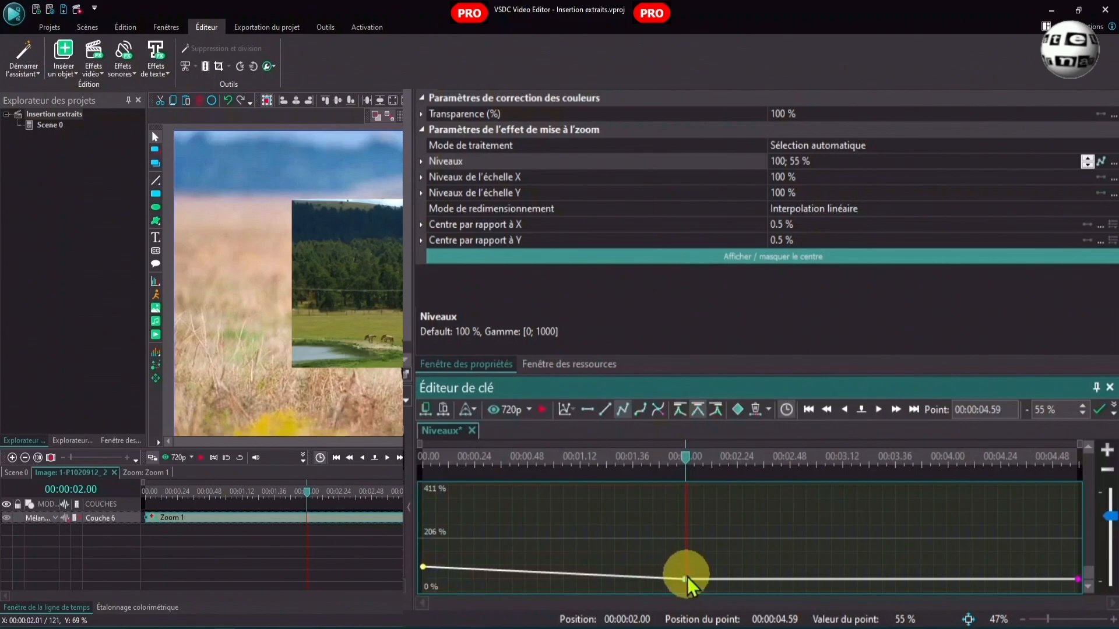
drag(411, 421, 762, 421)
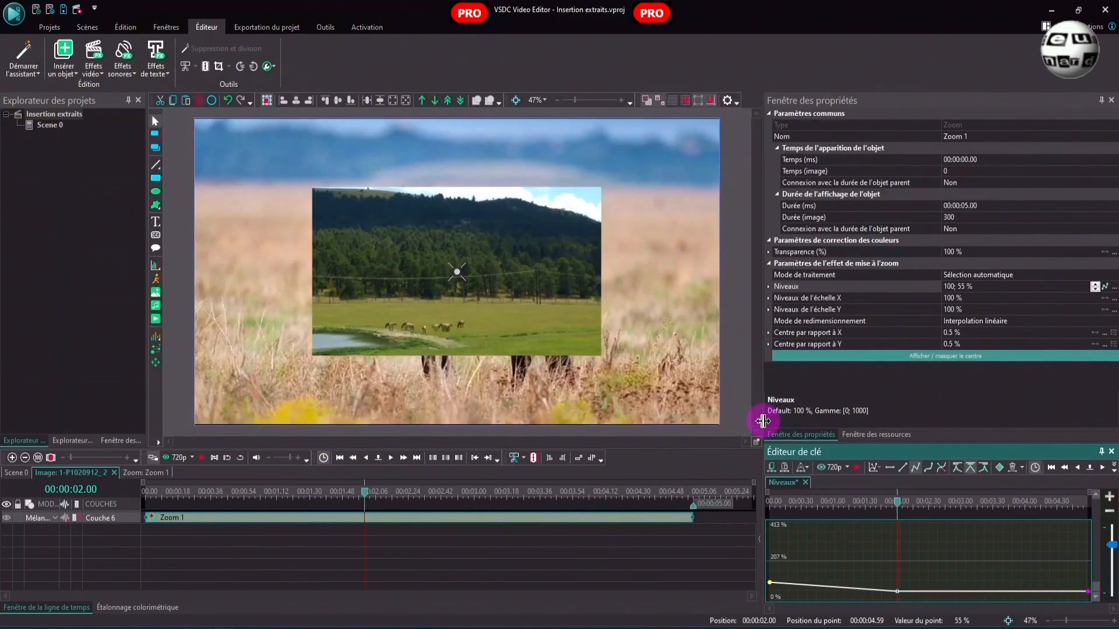
- Preview the Zoom animation of image 1-P1020912_2 from its beginning
click(339, 458)
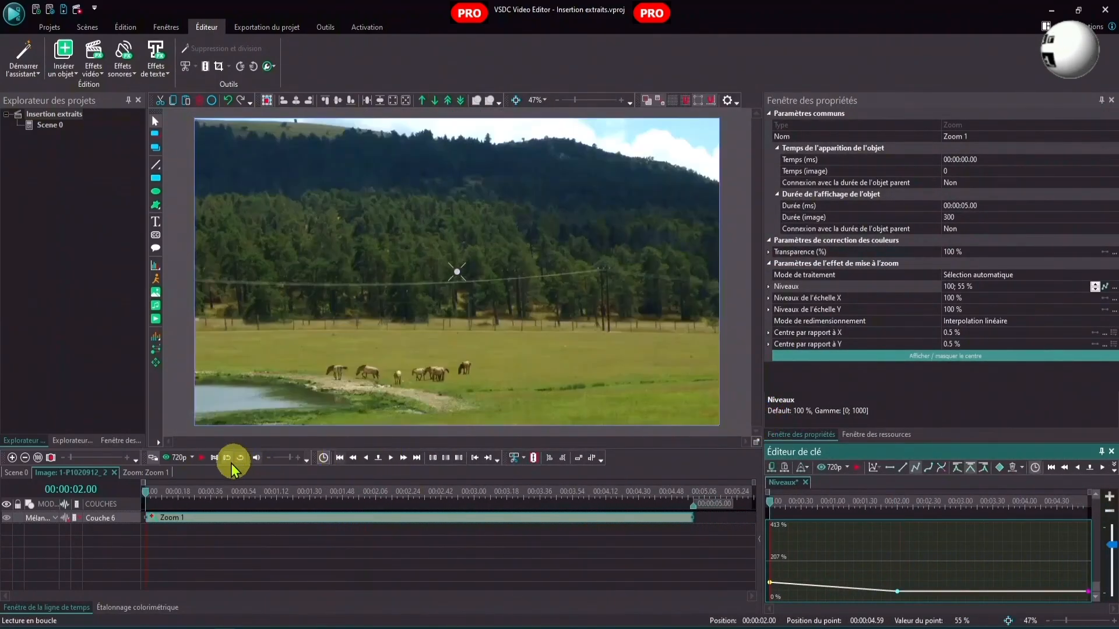
click(201, 459)
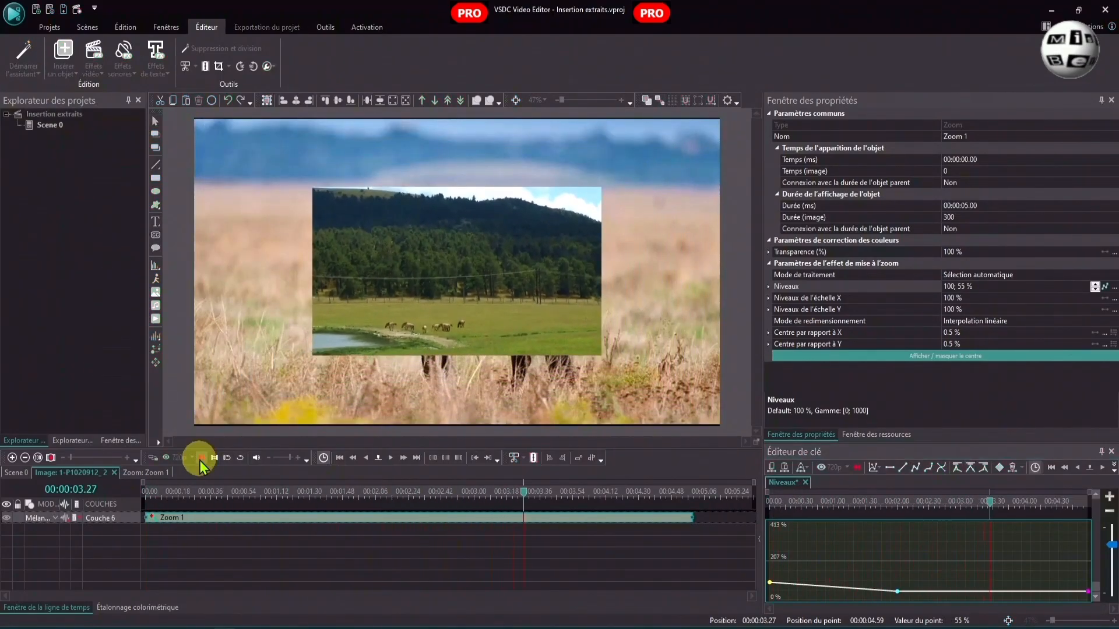
click(201, 459)
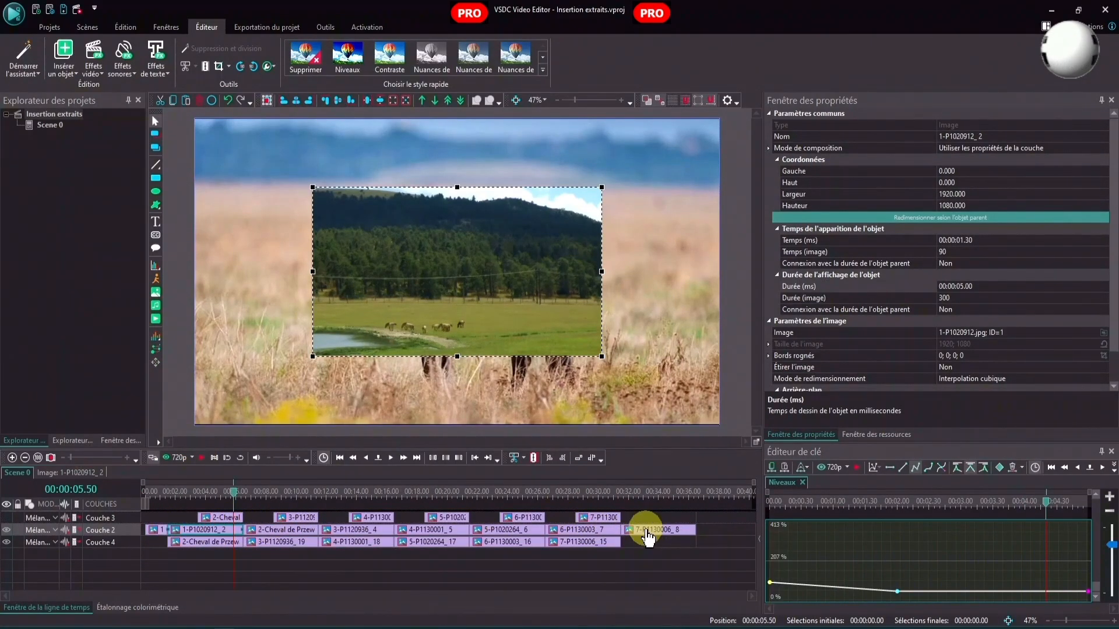
- Copy the Zoom 1 effect from image 1-P1020912_2 on Couche 2 and return to Scene 0
mouse_move(648, 538)
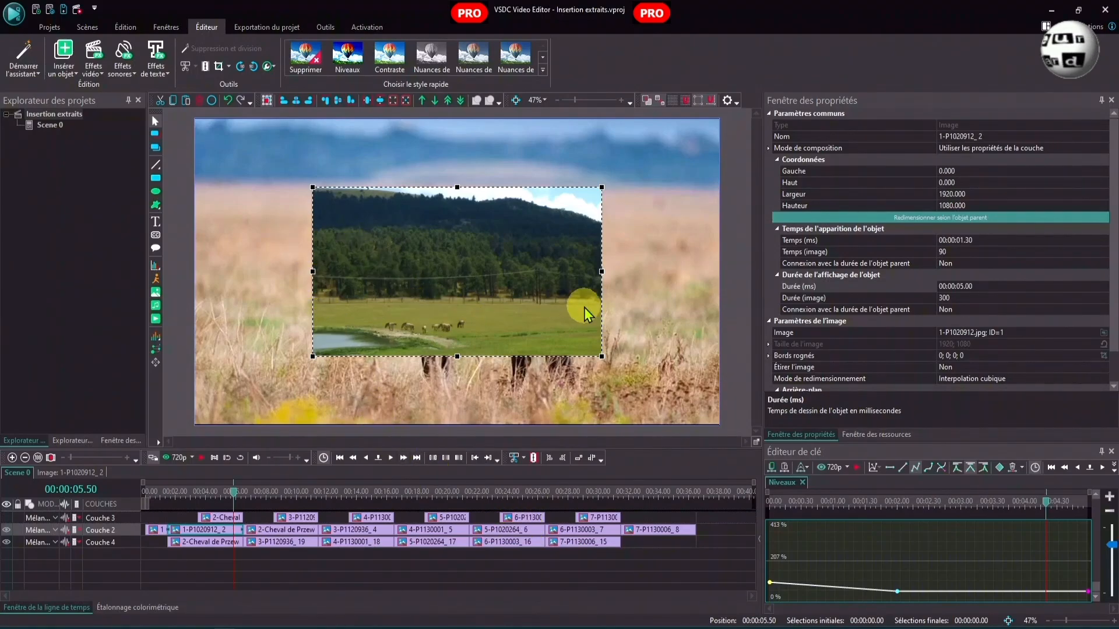
double_click(195, 532)
right_click(196, 529)
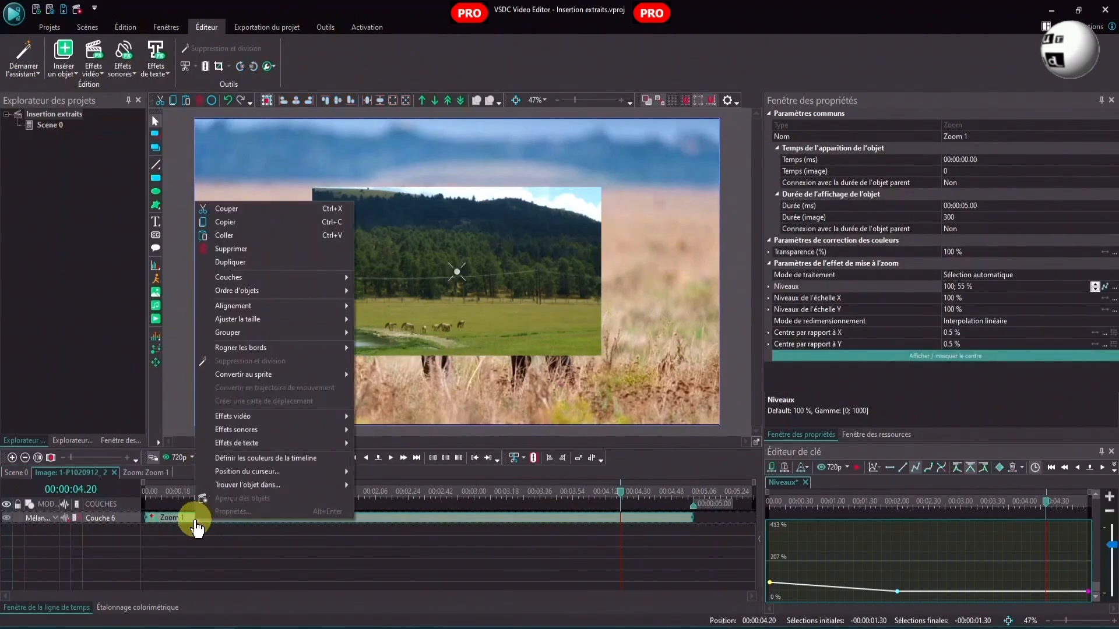
click(224, 222)
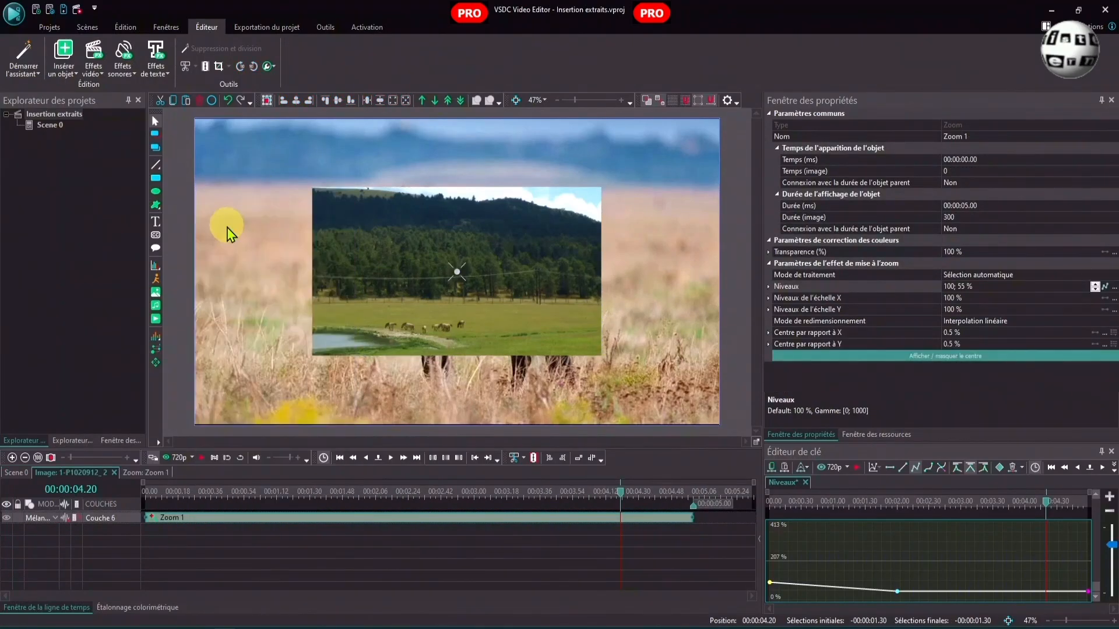
click(12, 473)
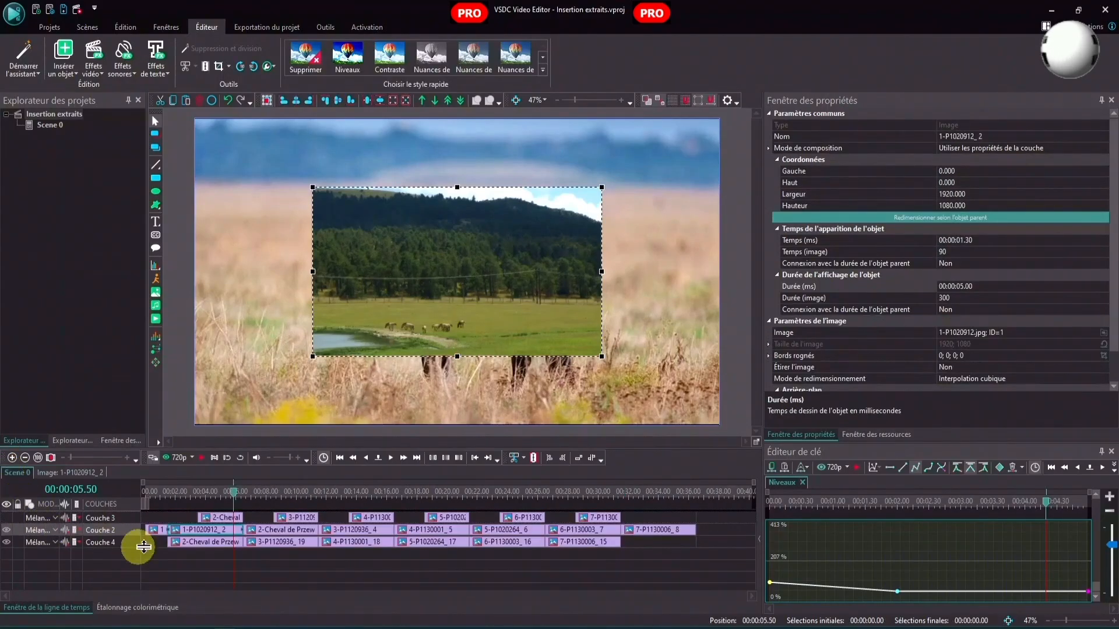
- Paste the Zoom effect into image 2-Cheval de Przewalski_3 on Couche 2 and return to Scene 0
click(274, 533)
double_click(274, 534)
right_click(200, 516)
click(225, 235)
click(13, 476)
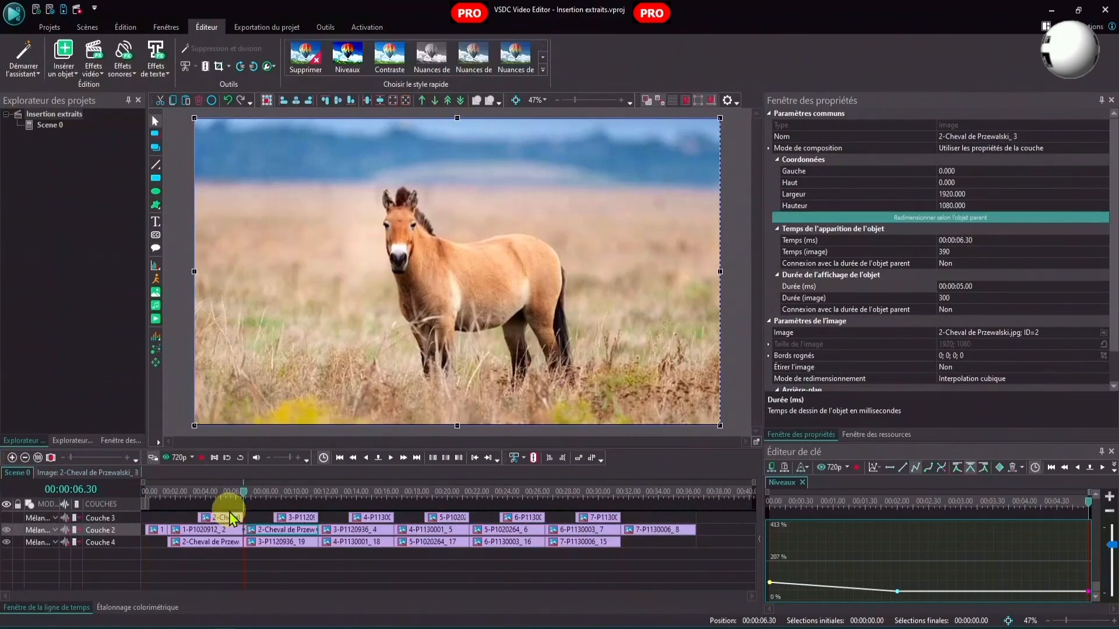
- Paste the Zoom effect into image 3-P1120936_4 on Couche 2 and return to Scene 0
double_click(374, 531)
right_click(256, 530)
click(282, 255)
click(13, 477)
- Paste the Zoom effect into image 4-P1130001_5 on Couche 2 and return to Scene 0
double_click(436, 531)
right_click(269, 543)
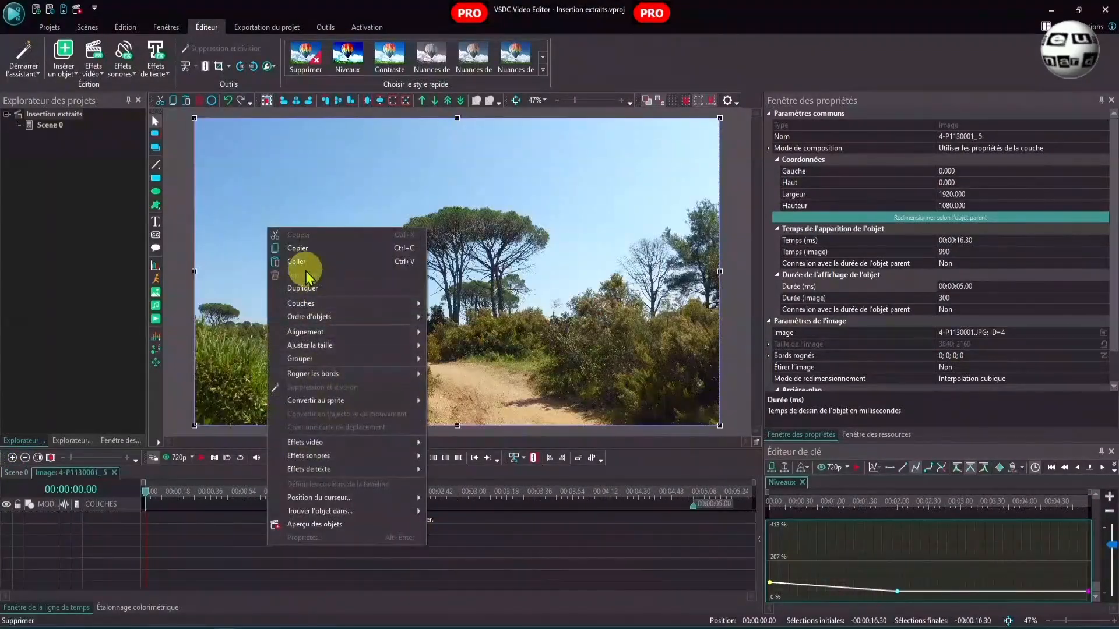
click(299, 262)
click(12, 475)
- Paste the Zoom effect into image 5-P1020264_6 on Couche 2, reopen the image to check it, and return to Scene 0
click(512, 532)
double_click(512, 531)
right_click(253, 542)
click(281, 271)
click(27, 473)
click(528, 518)
double_click(501, 532)
click(28, 472)
- Paste the Zoom effect into image 6-P1130003_7 on Couche 2 and return to Scene 0
double_click(568, 529)
right_click(331, 549)
click(368, 270)
click(14, 473)
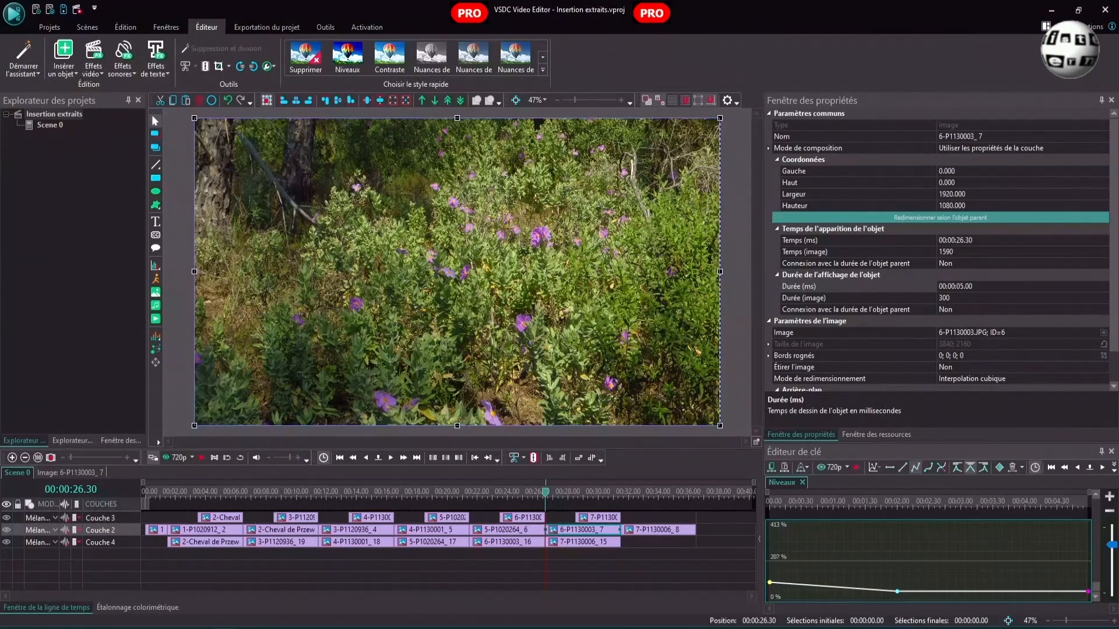
- Open image 2-Cheval de Przewalski_14 on Couche 3 and draw a rectangle of about 300 x 178 over the horse, starting from the cursor position
double_click(214, 525)
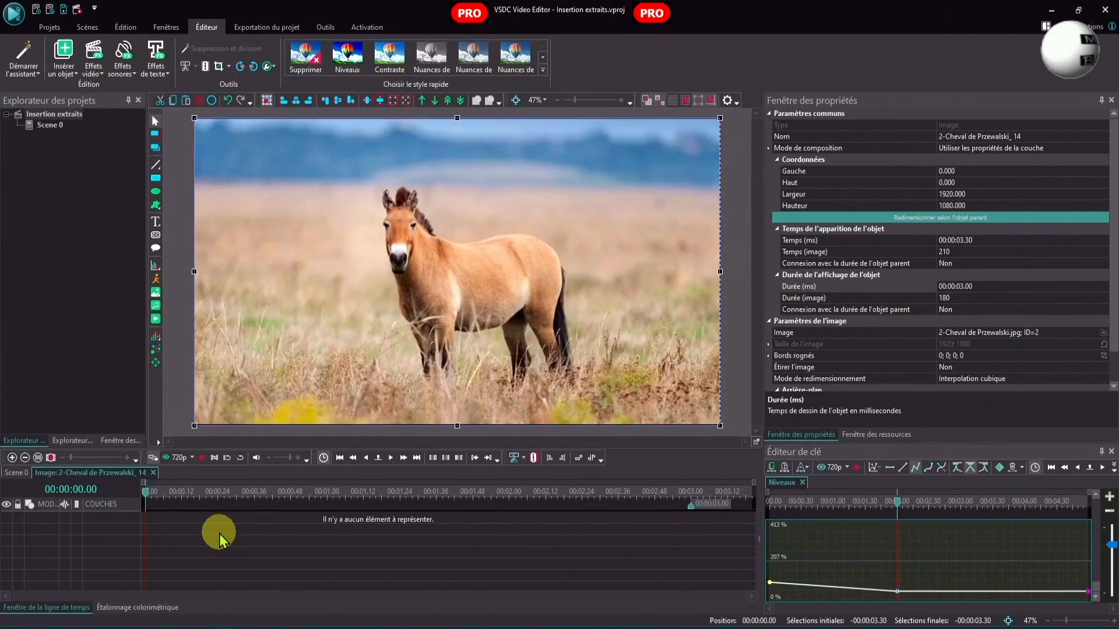
click(156, 177)
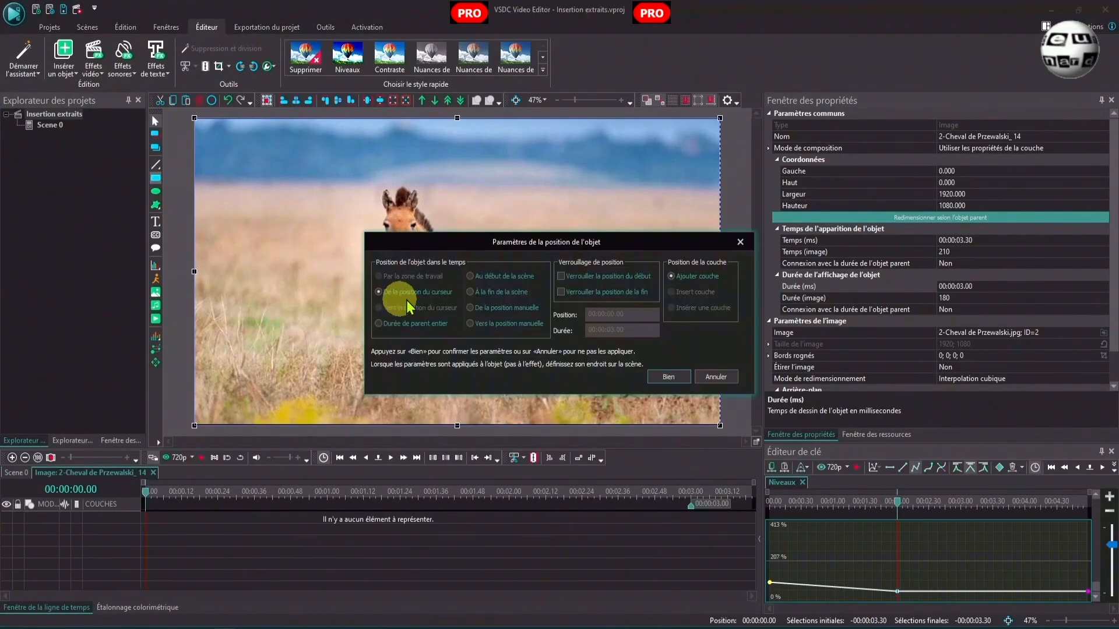
click(667, 377)
drag(394, 222, 476, 272)
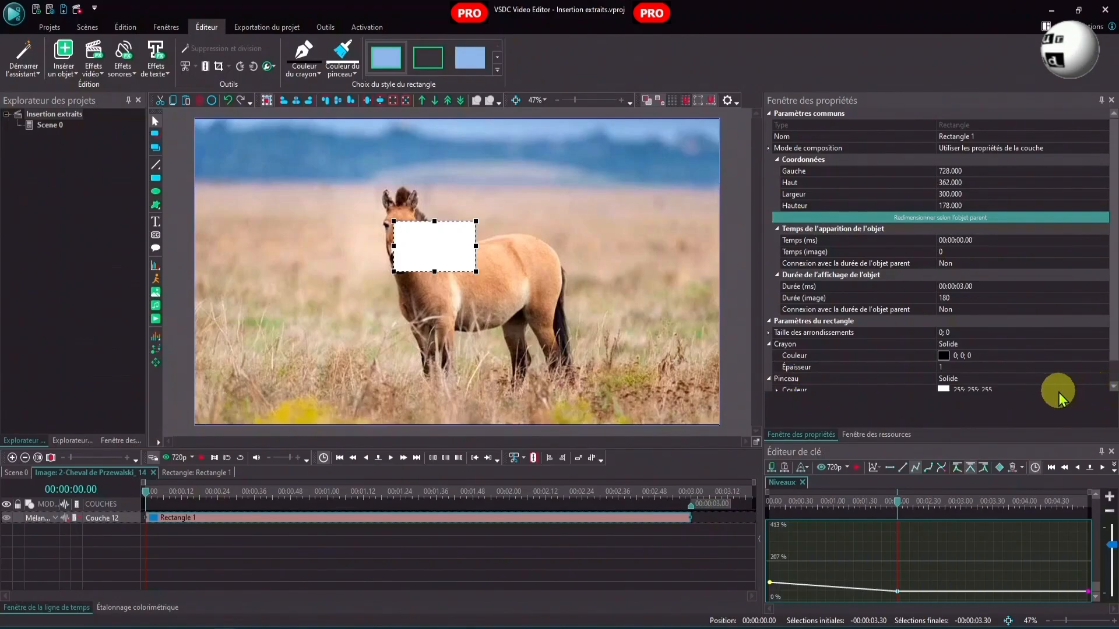
- Fill the rectangle with black and set its layer's composition mode to Masque inversé
click(1103, 381)
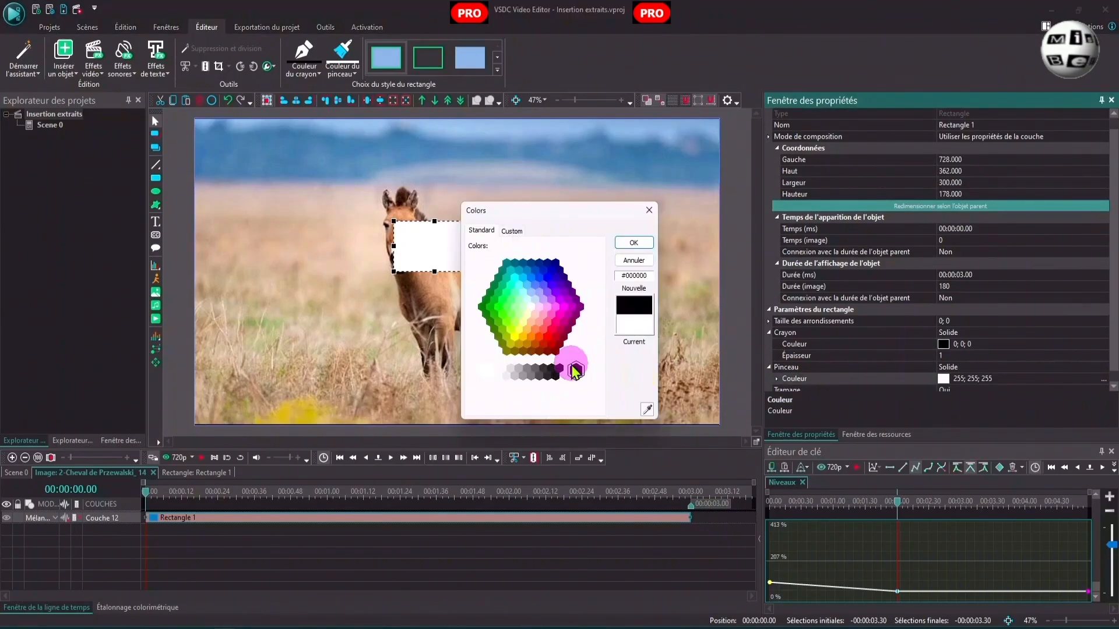
click(633, 242)
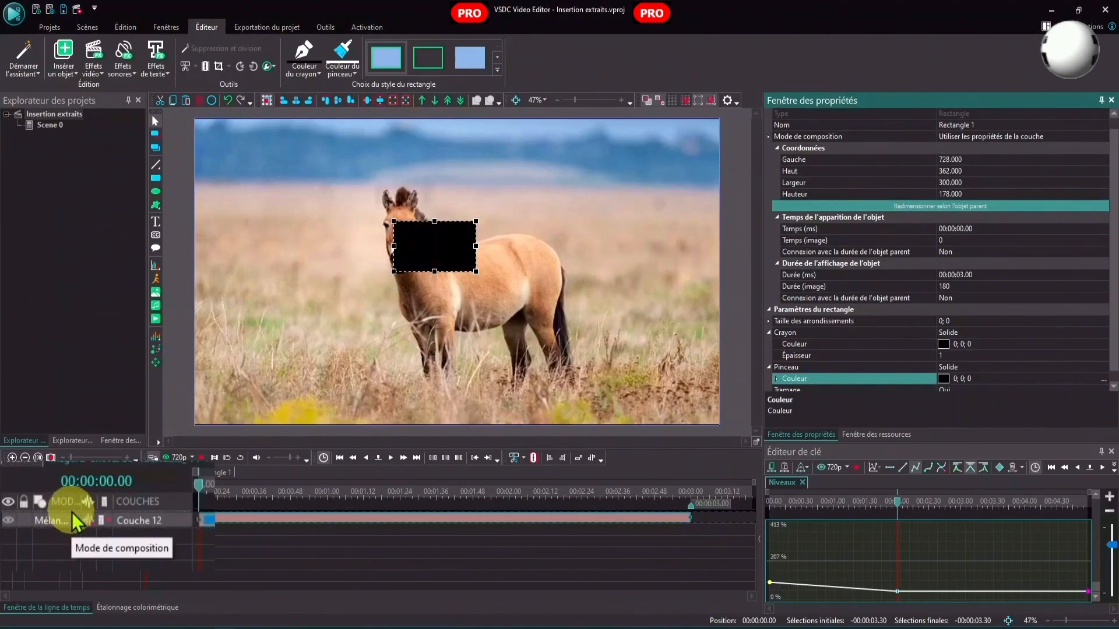
click(71, 520)
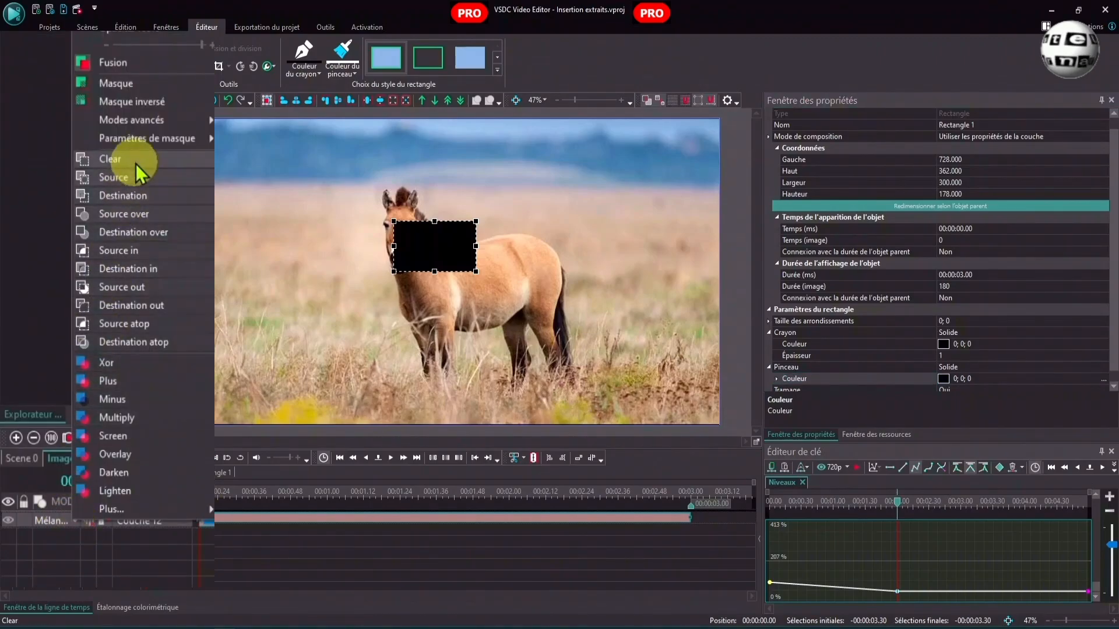
click(145, 102)
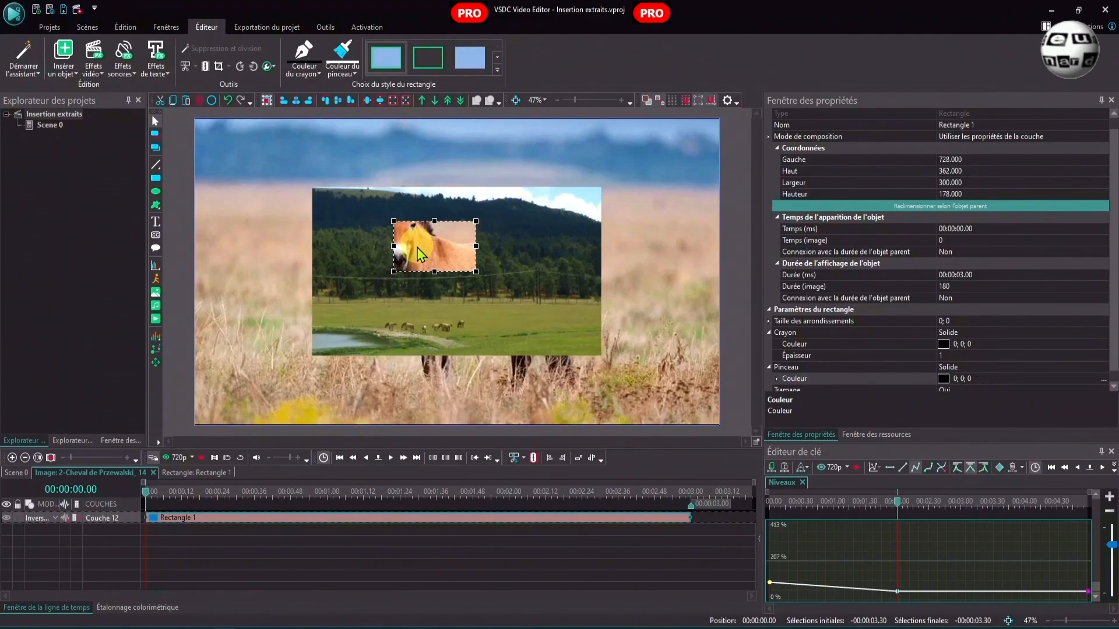
- Set the rectangle's Pinceau to Transparent and enlarge it to about 1089 x 615 so it slightly overlaps the reduced image
click(1098, 379)
click(1092, 375)
click(905, 391)
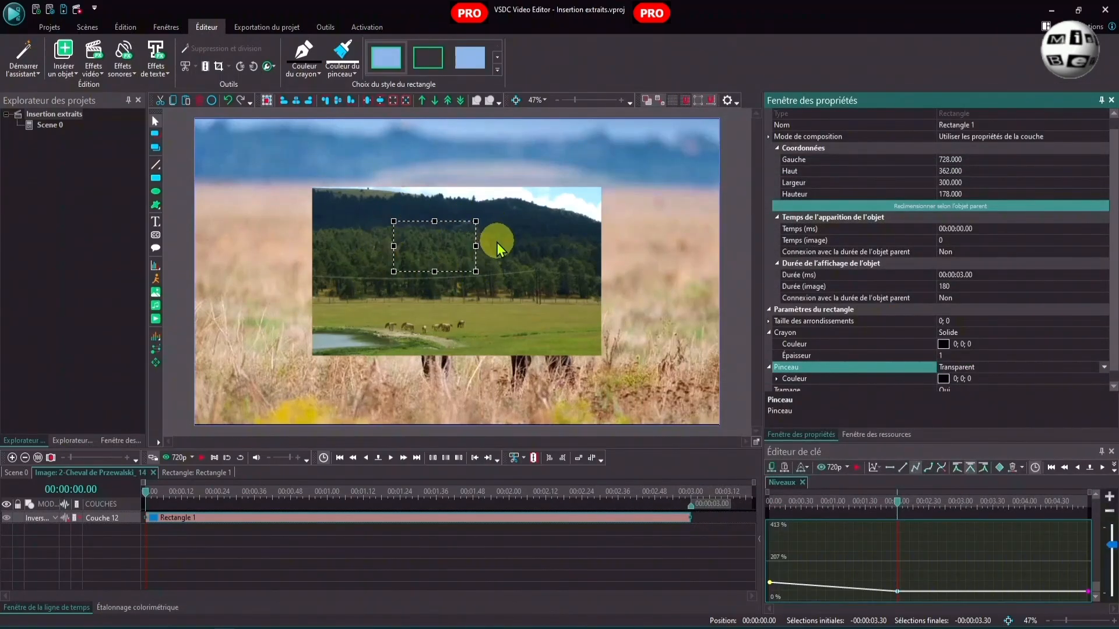
drag(476, 271, 608, 360)
drag(500, 221, 498, 182)
drag(394, 270, 308, 264)
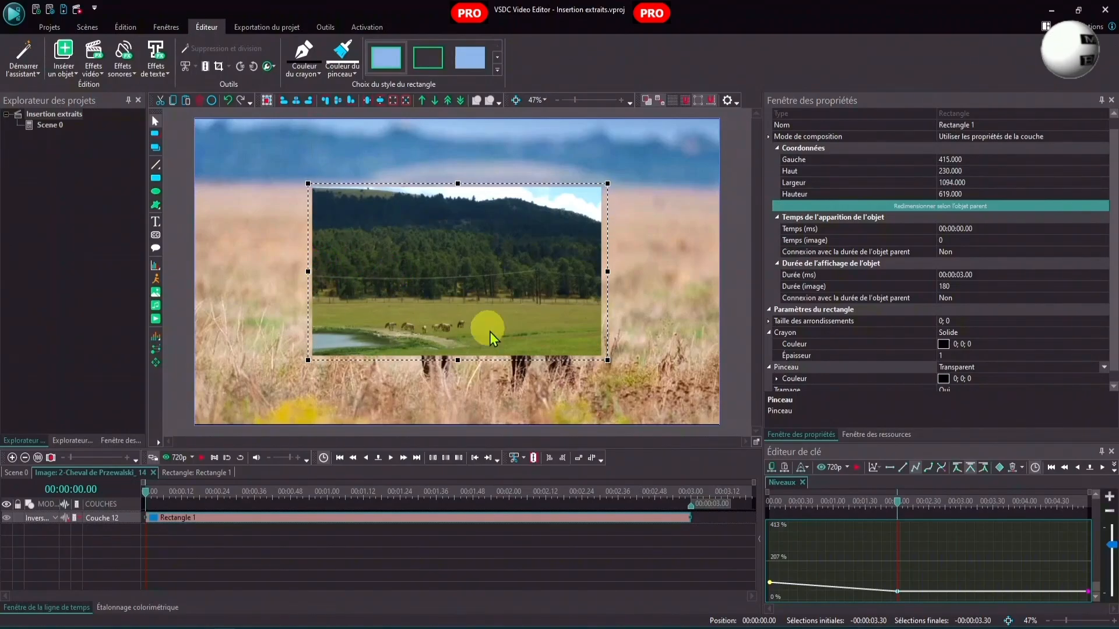
drag(458, 360, 454, 359)
drag(608, 270, 605, 274)
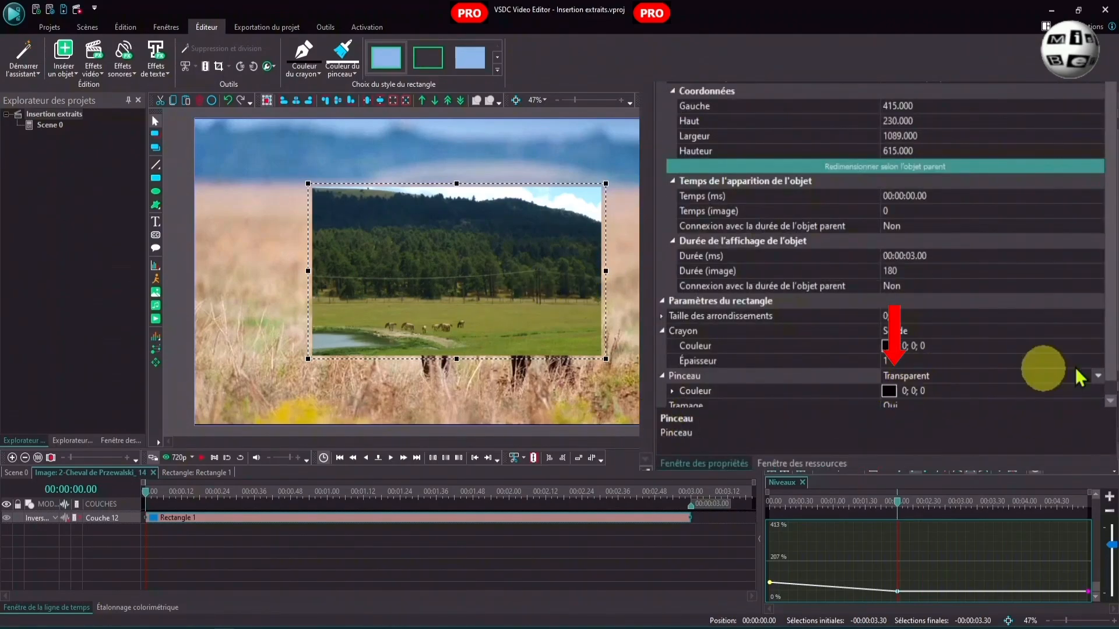
- Set the rectangle's Pinceau back to Solide and its Crayon to Transparent
click(1098, 376)
click(909, 406)
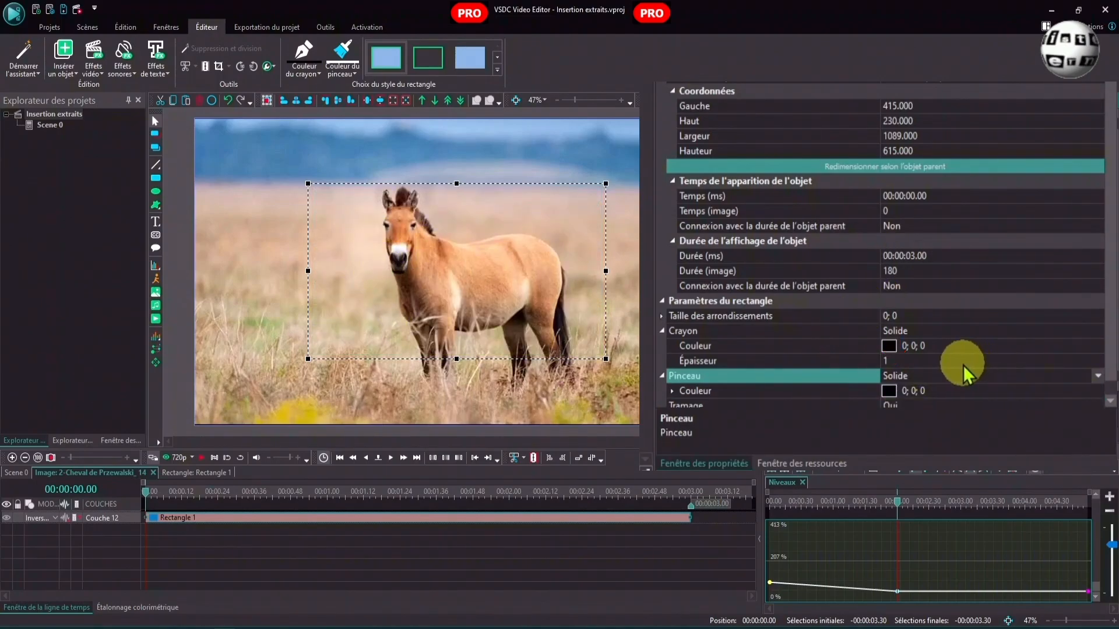
click(1099, 333)
click(1098, 331)
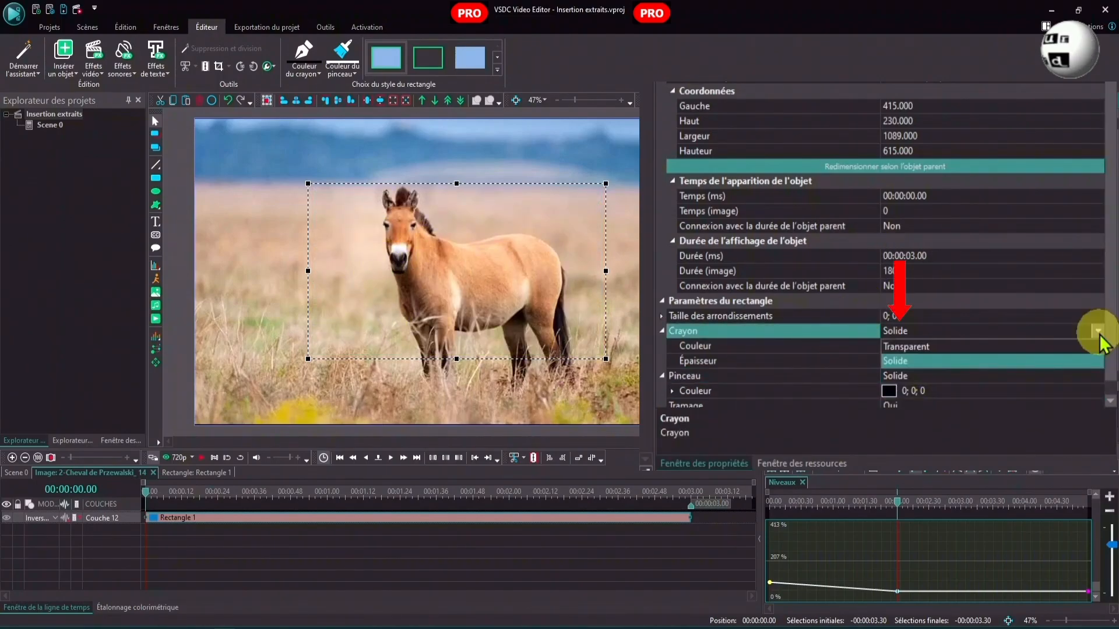
click(927, 346)
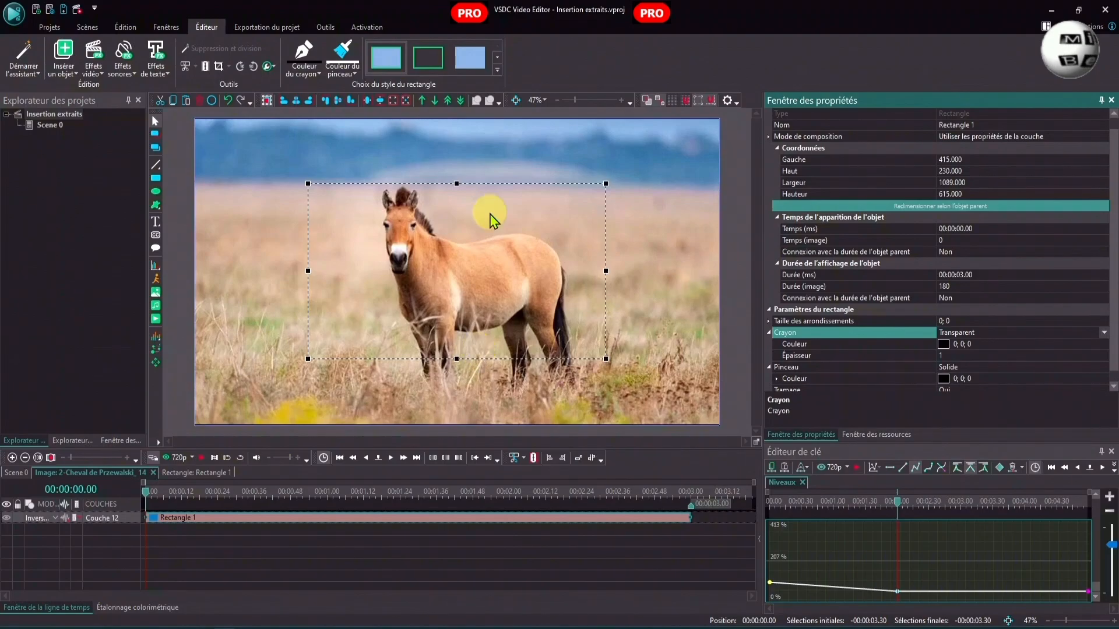
- Add a Mouvement inside image 2-Cheval de Przewalski_14, positioned at the end of the object with Poursuivre la trajectoire, and place its point at the image centre
drag(572, 100, 570, 99)
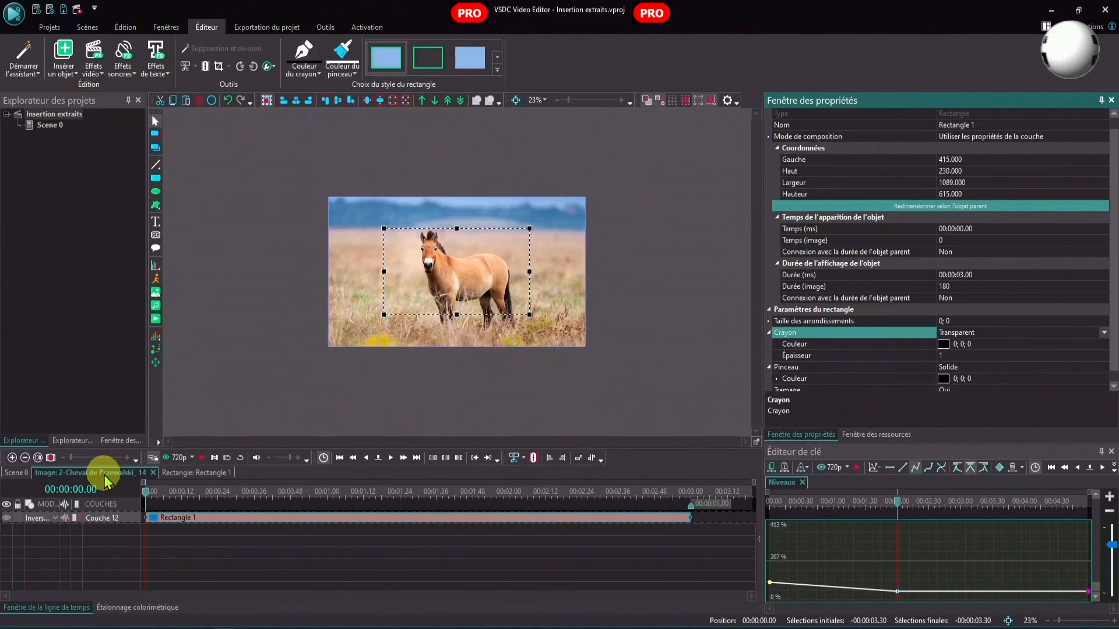
click(153, 364)
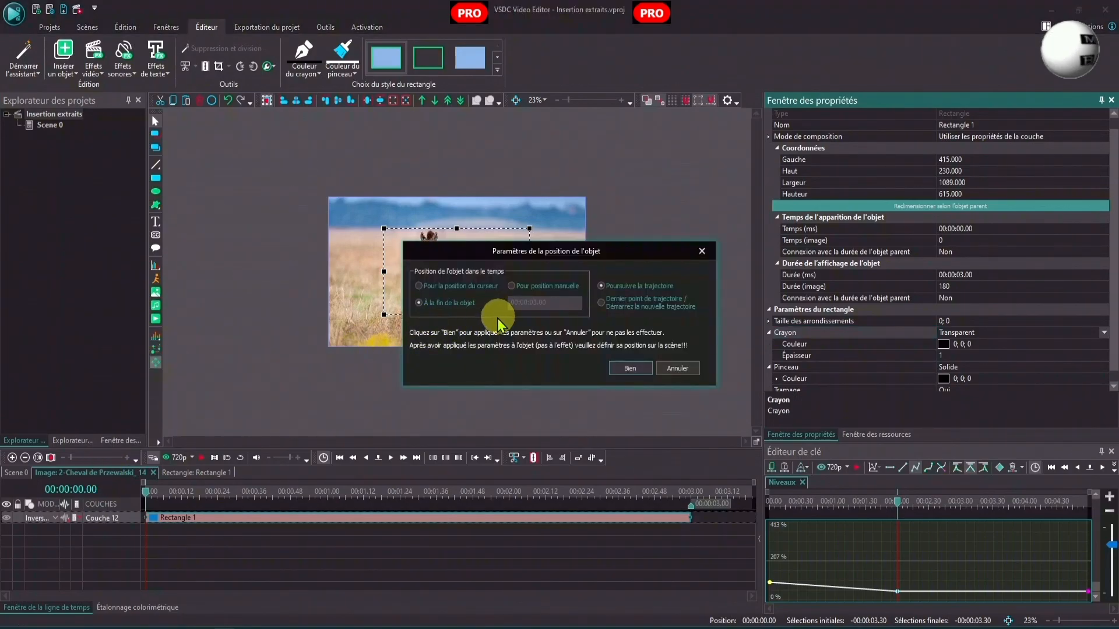
click(629, 373)
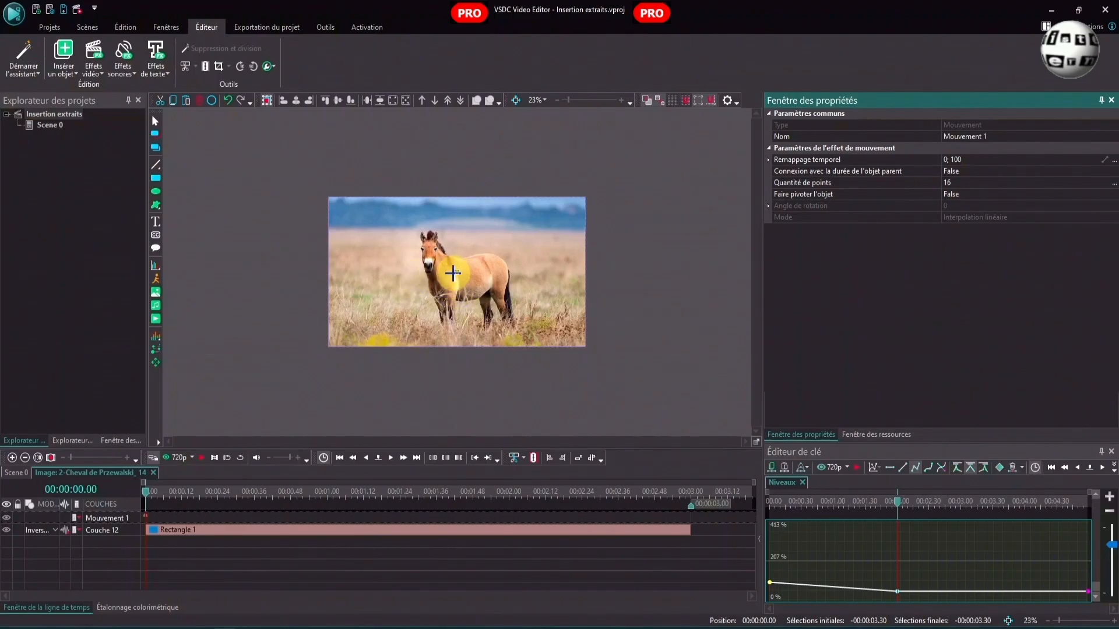
click(455, 270)
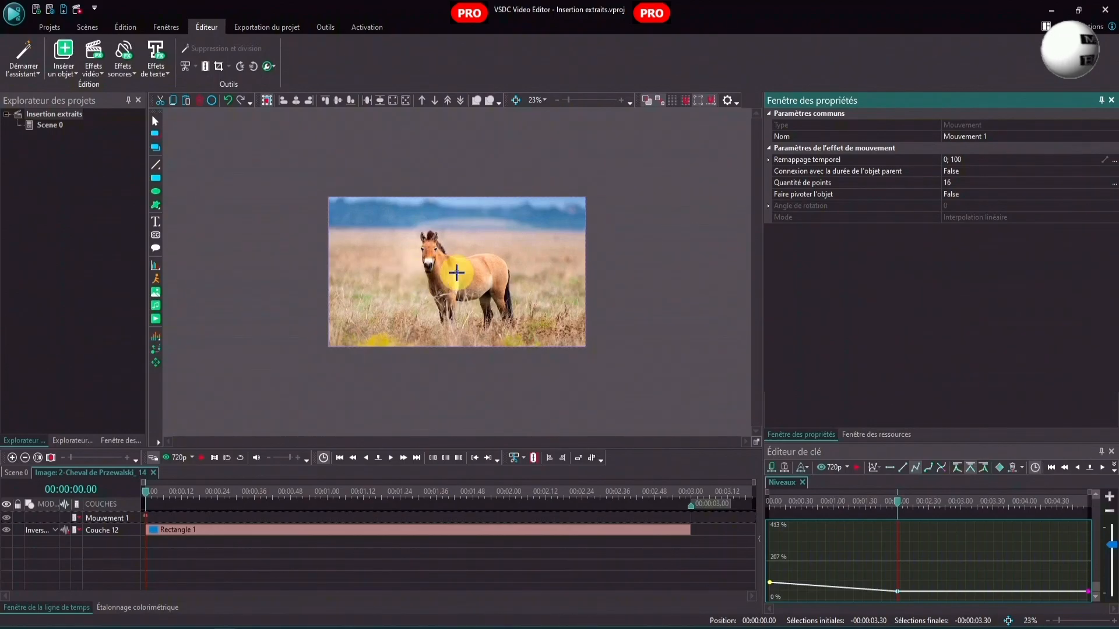
click(457, 273)
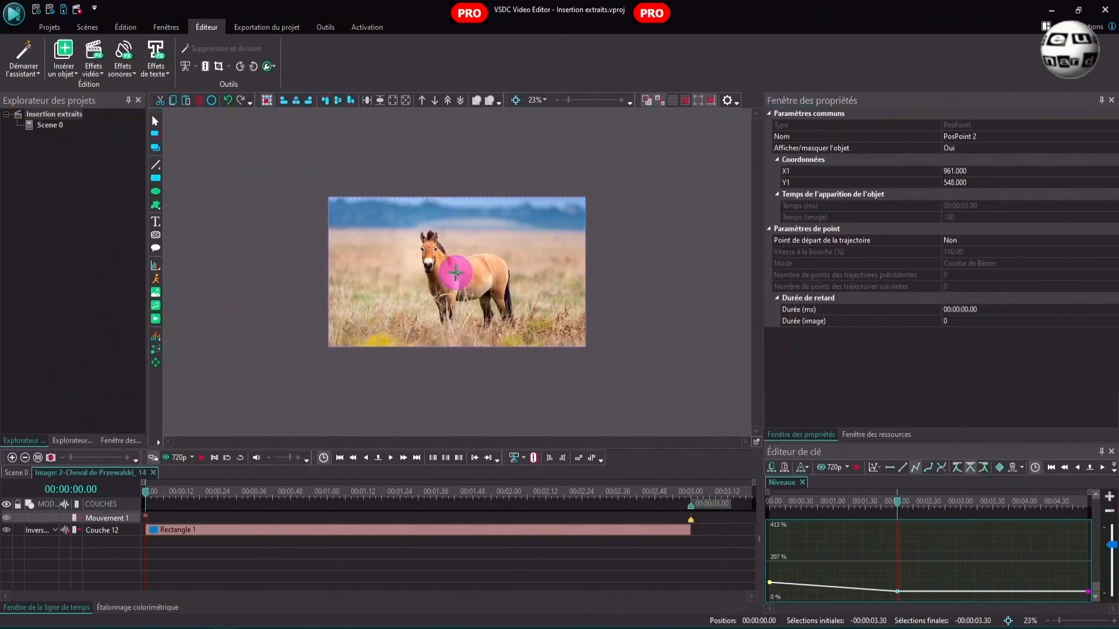
- Move PosPoint 2 horizontally out beyond the scene's left edge to X1 -500, and set its Y1 to 540
drag(444, 271, 341, 270)
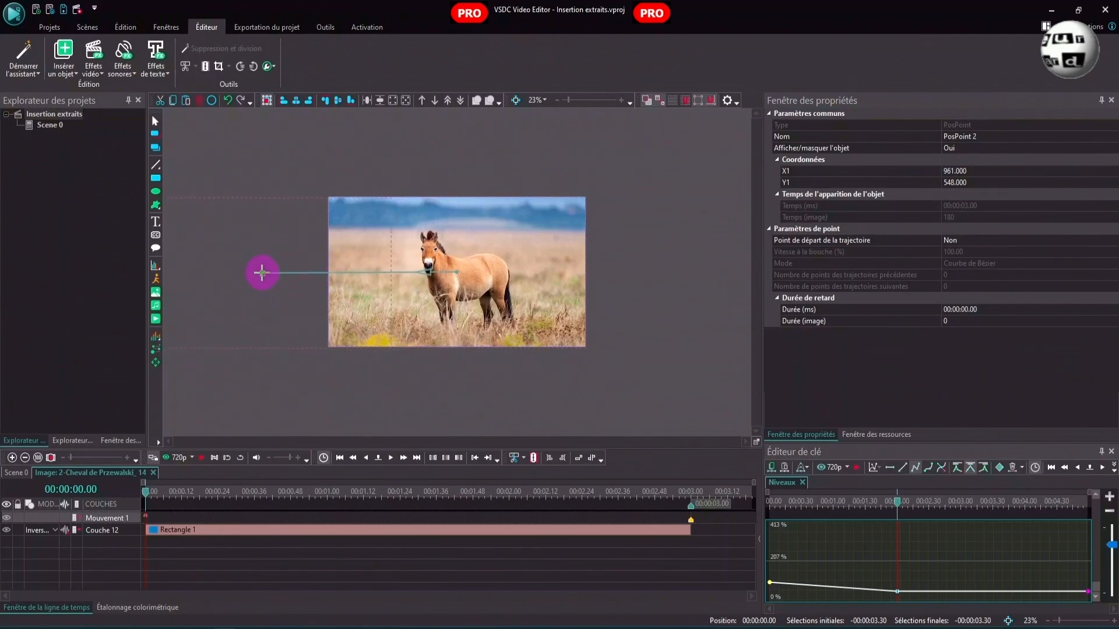
drag(260, 271, 261, 271)
click(74, 441)
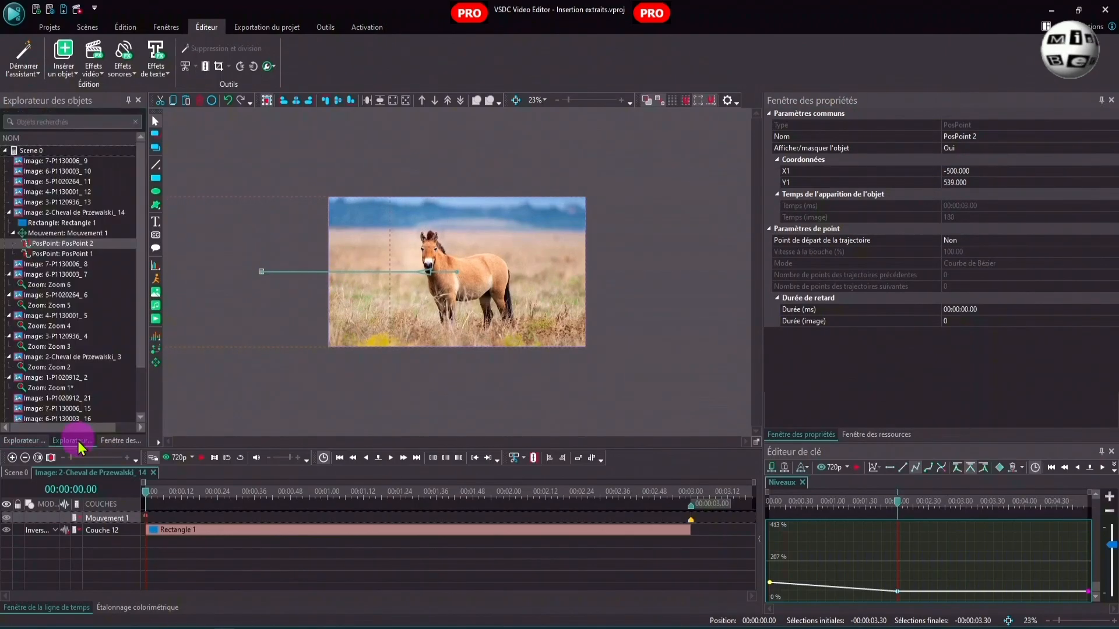
click(81, 254)
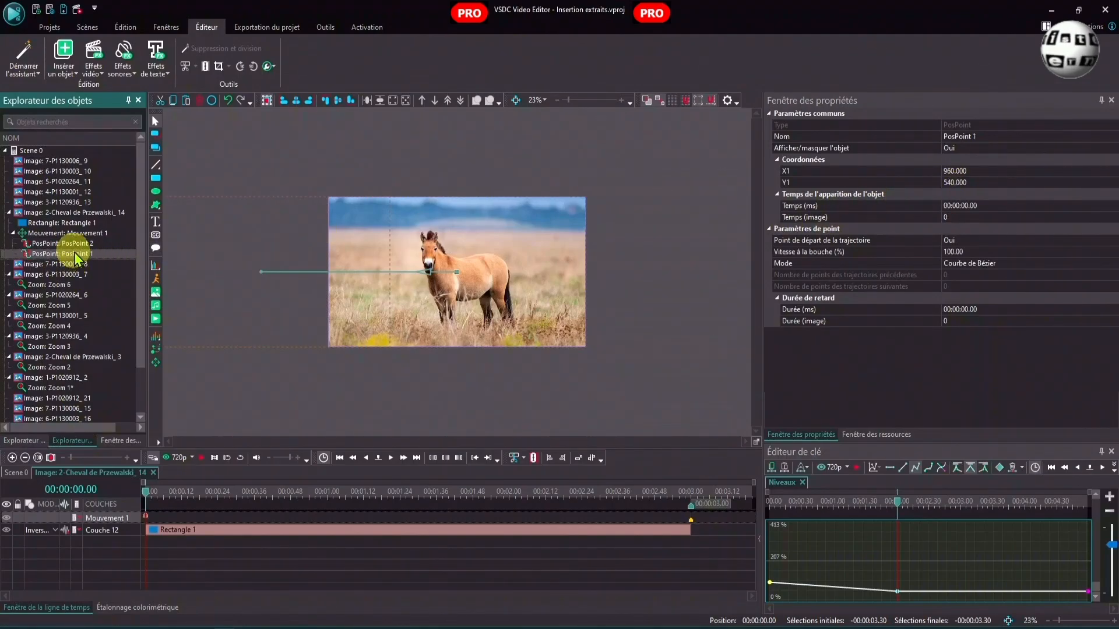
click(75, 244)
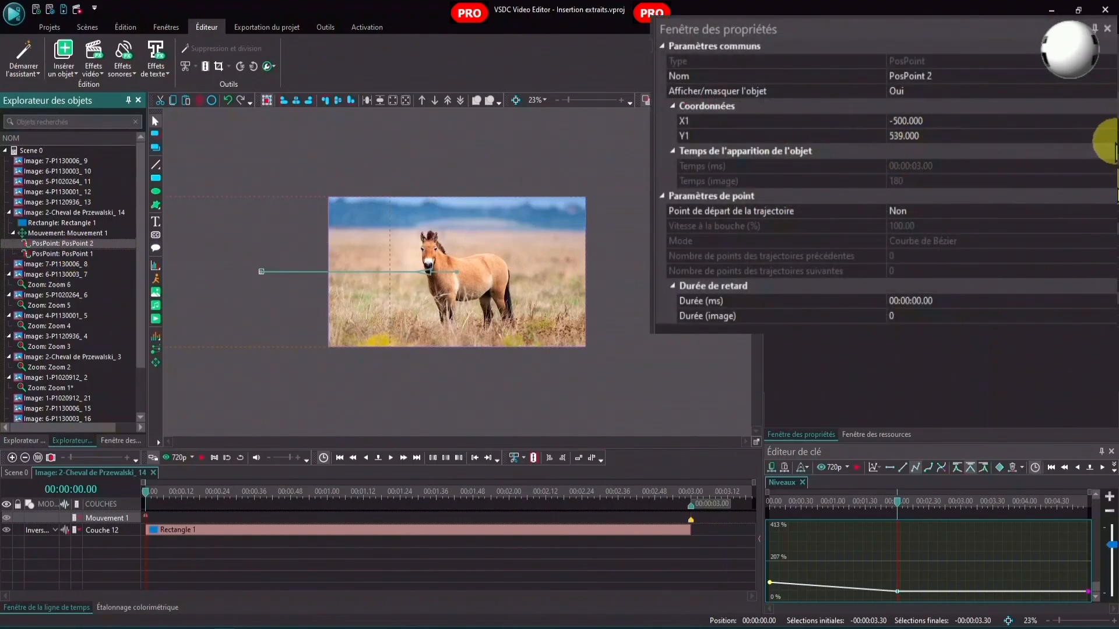
click(1111, 137)
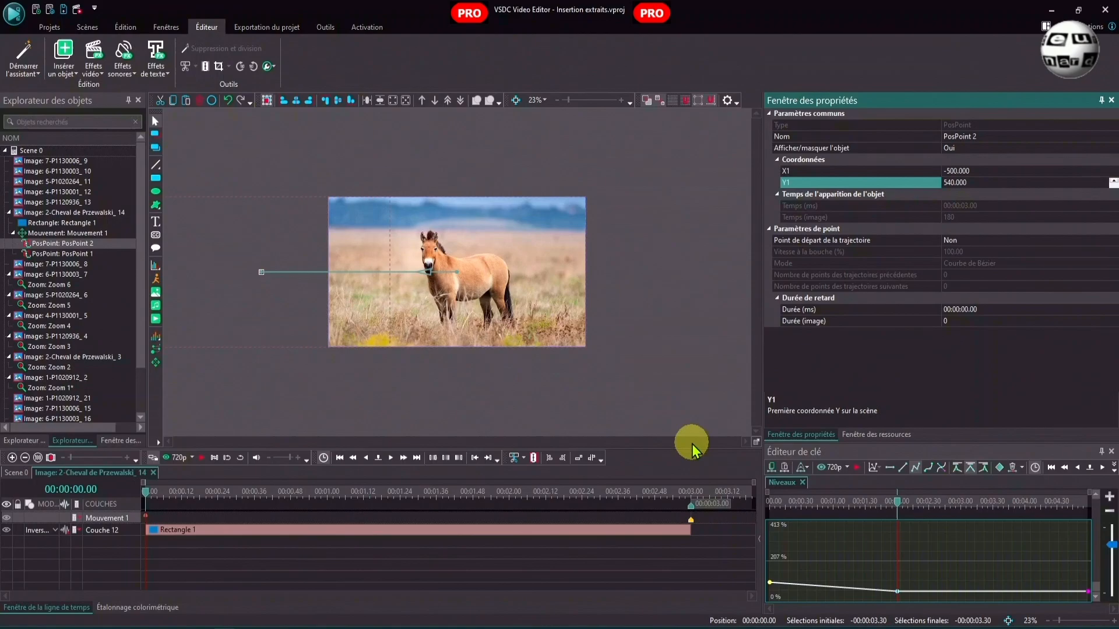
- At 00:00:02.59, set the X1 of PosPoint 2 to -565 so the masked excerpt sits fully outside the scene
click(687, 496)
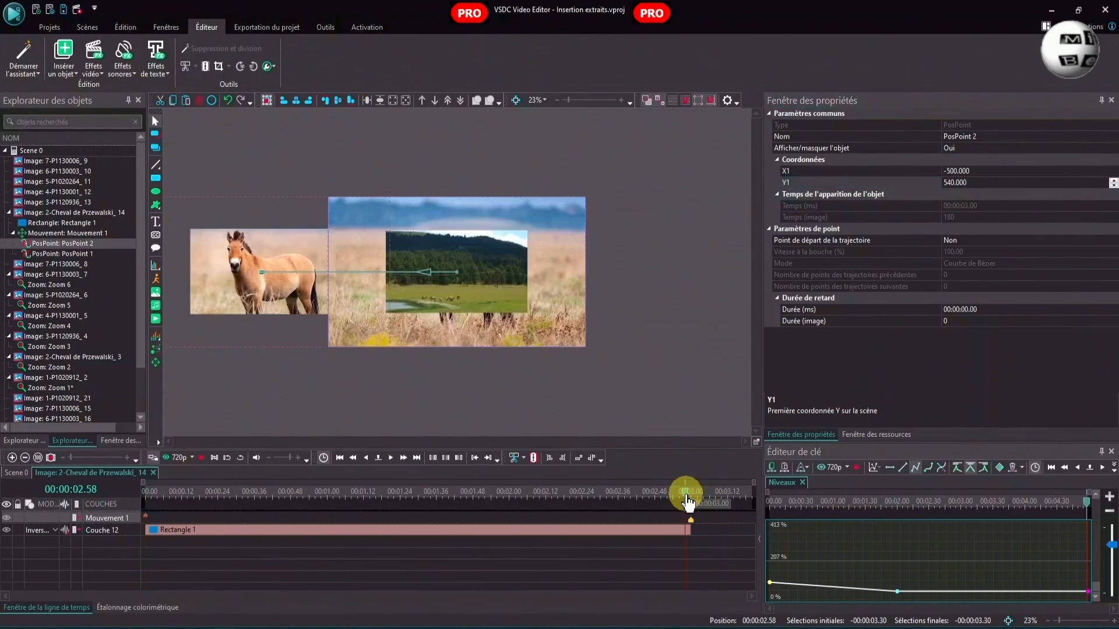
drag(686, 497, 690, 496)
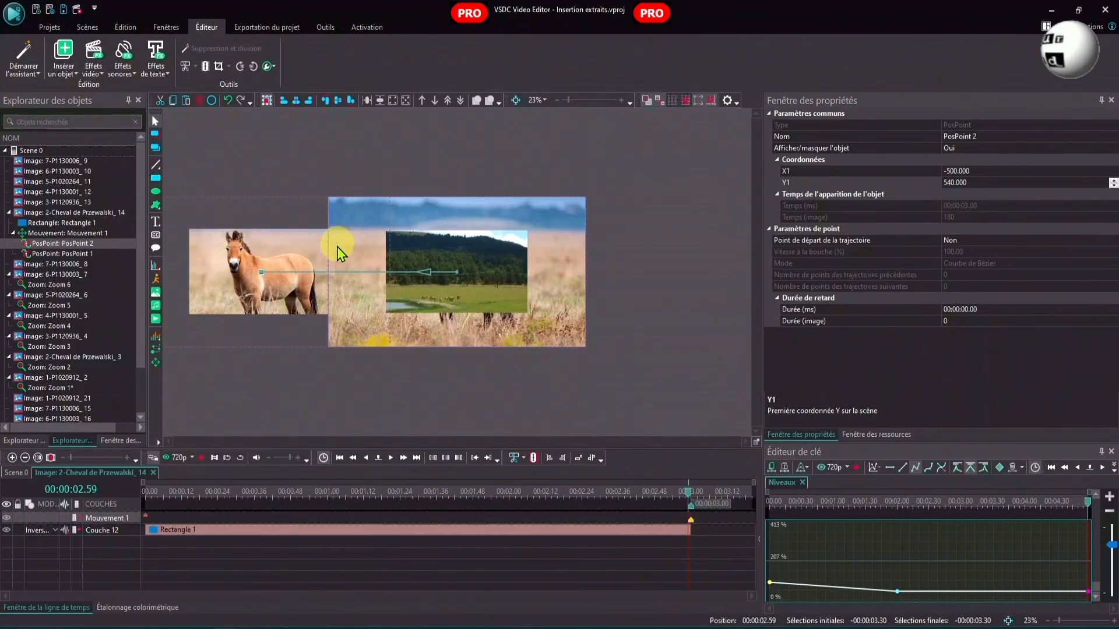
click(1113, 174)
click(1114, 174)
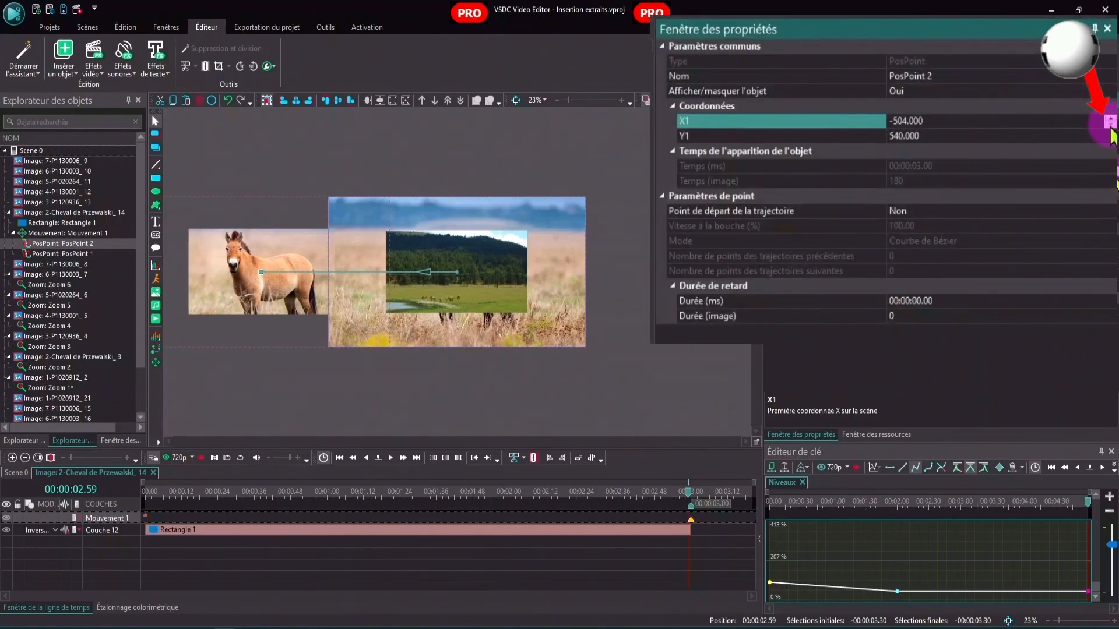
drag(1110, 127, 1110, 127)
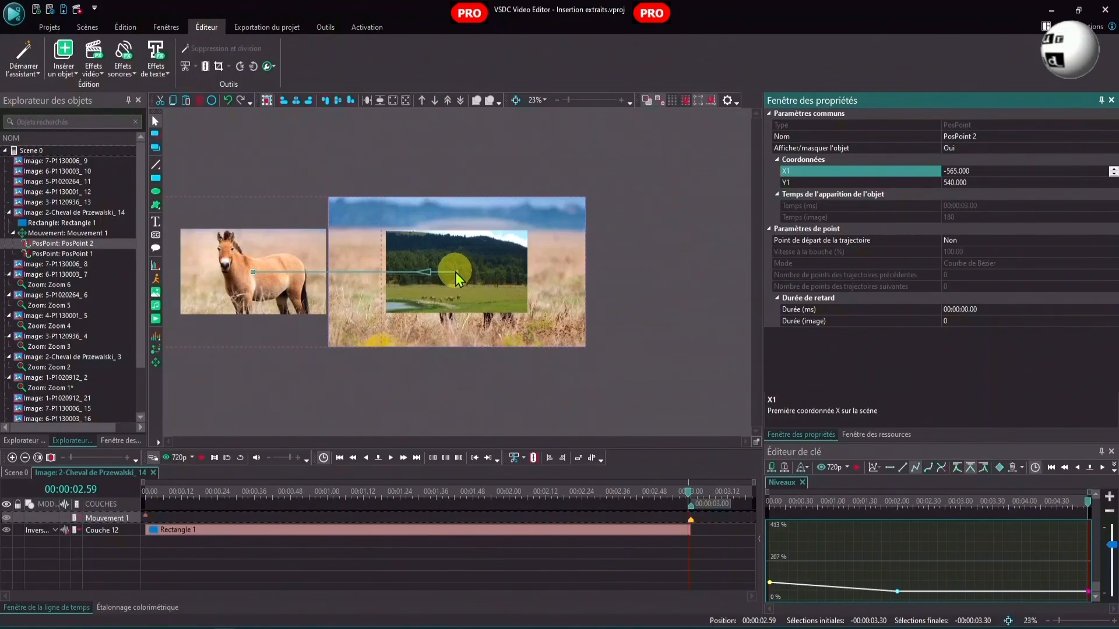
- Swap the two movement points in time, placing PosPoint 1 at 00:00:03.00 and PosPoint 2 at 00:00:00.00
click(145, 517)
drag(140, 521, 705, 513)
drag(886, 518, 133, 518)
drag(703, 513, 883, 532)
click(866, 488)
click(883, 518)
- Play the image's timeline from the start to check the excerpt's movement with the swapped points
click(340, 458)
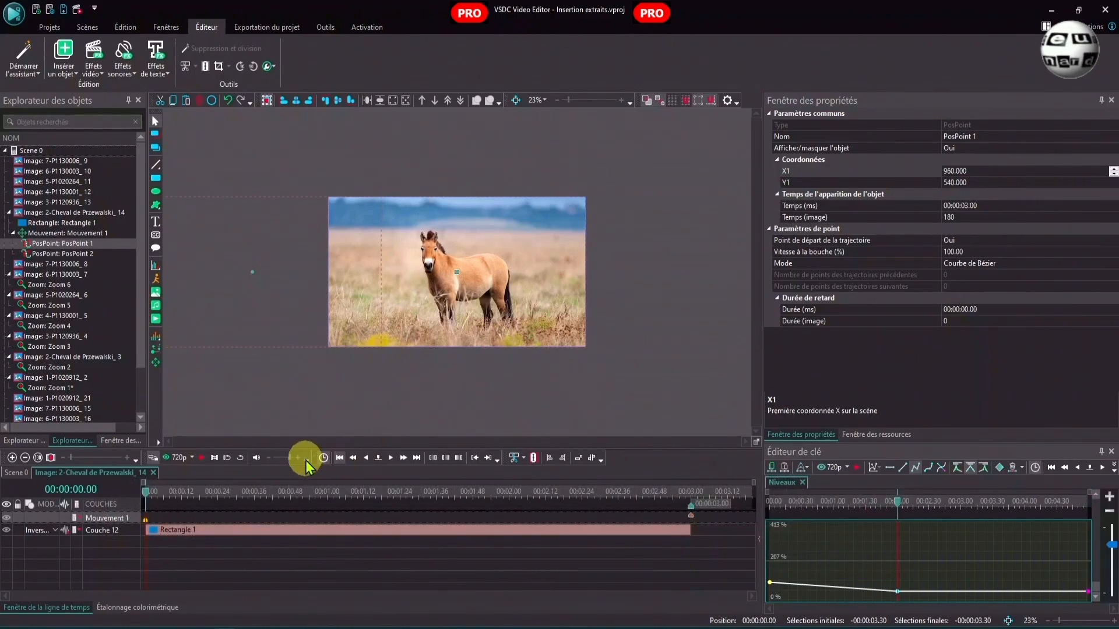
click(201, 458)
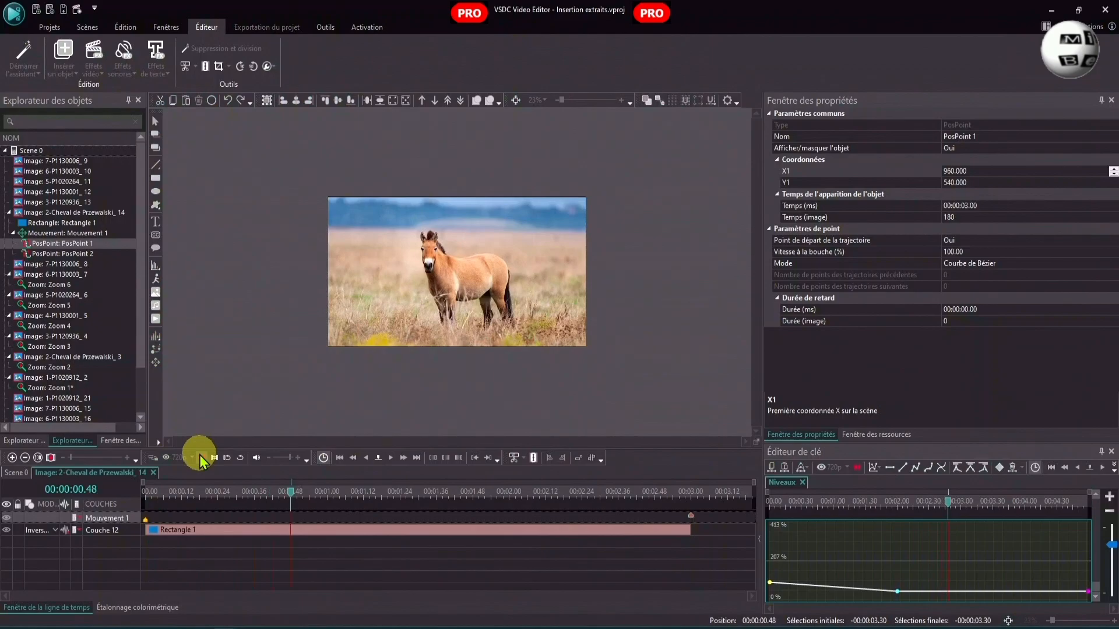
click(201, 458)
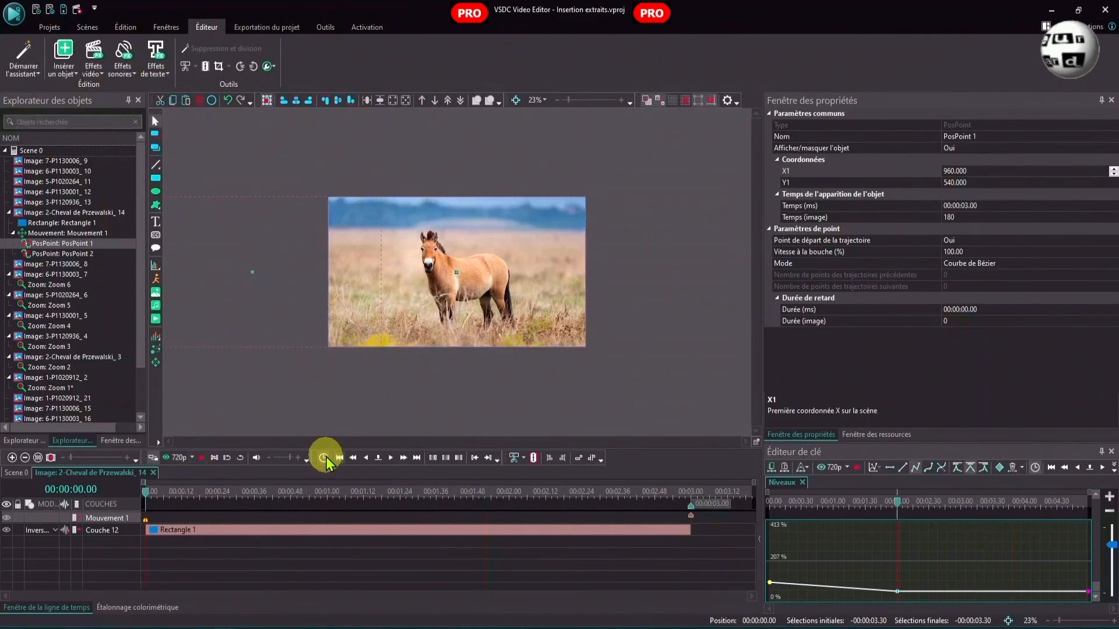
- Set Point de départ de la trajectoire to Oui for PosPoint 2 and to Non for PosPoint 1
click(144, 527)
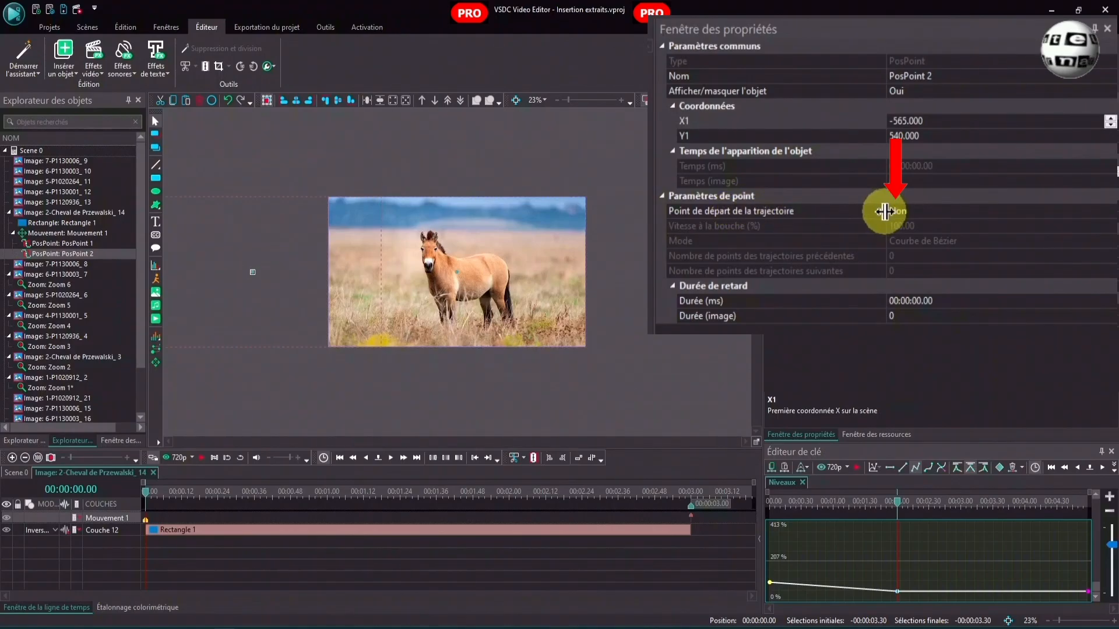
click(1109, 214)
click(1109, 213)
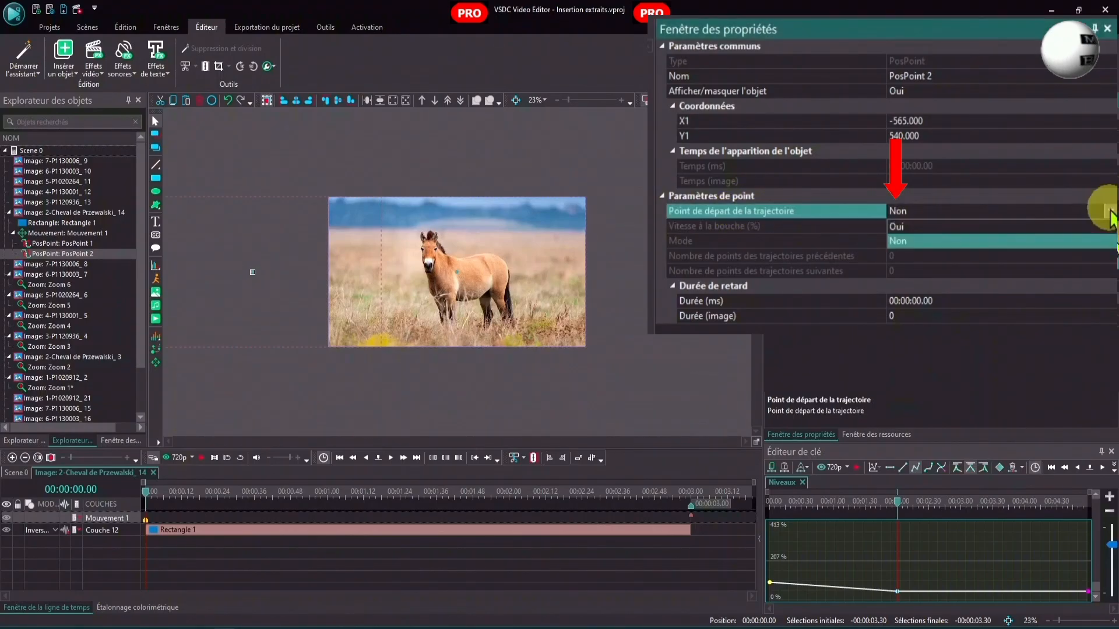
click(907, 229)
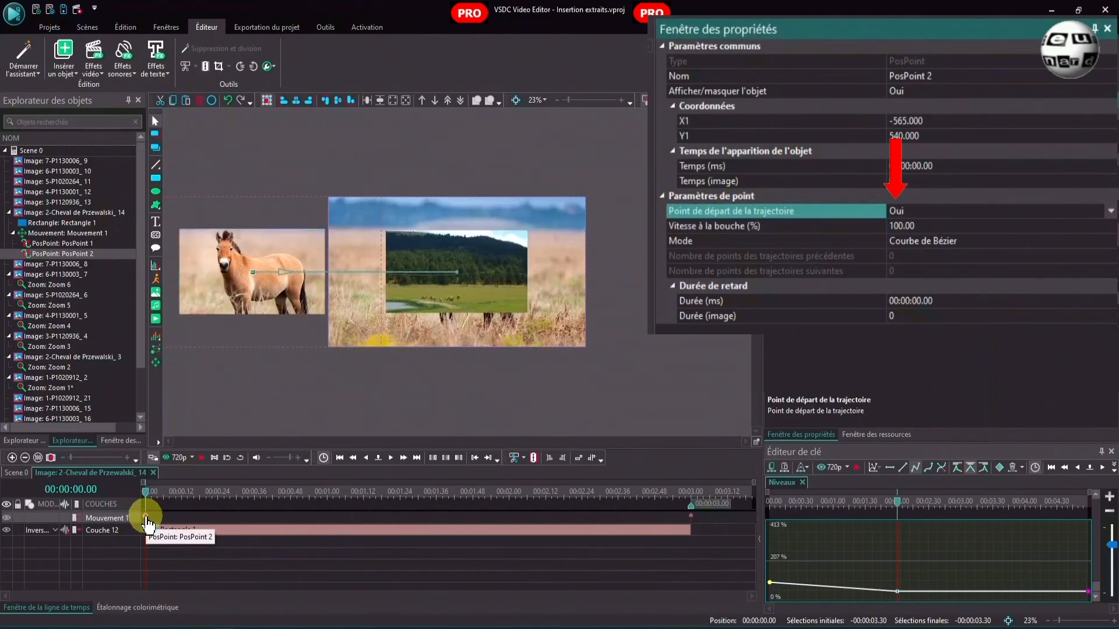
click(693, 517)
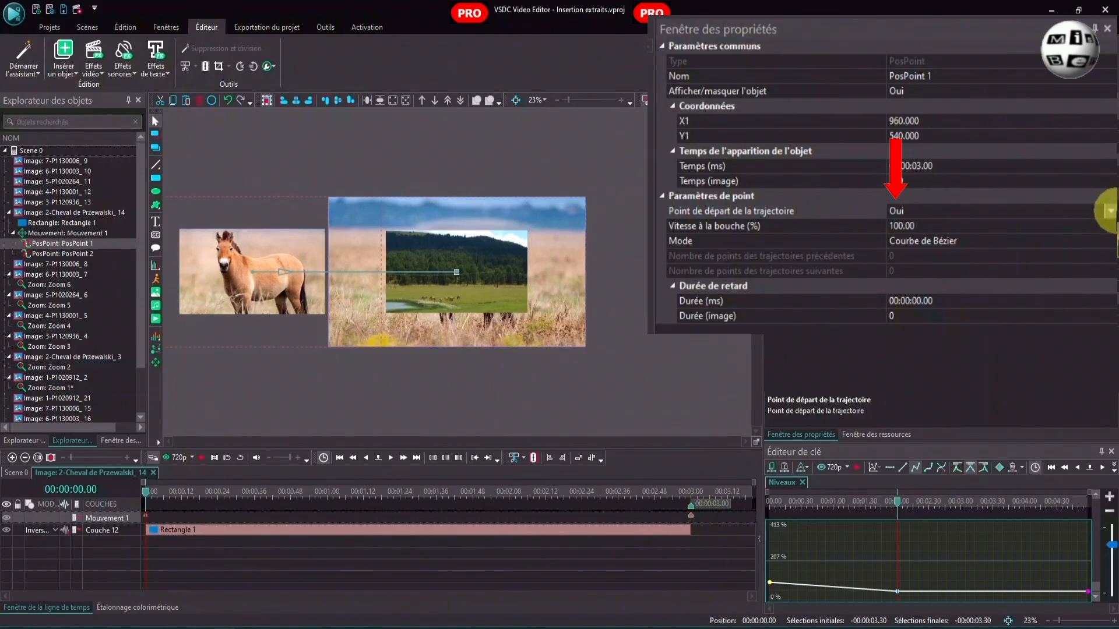
click(1111, 212)
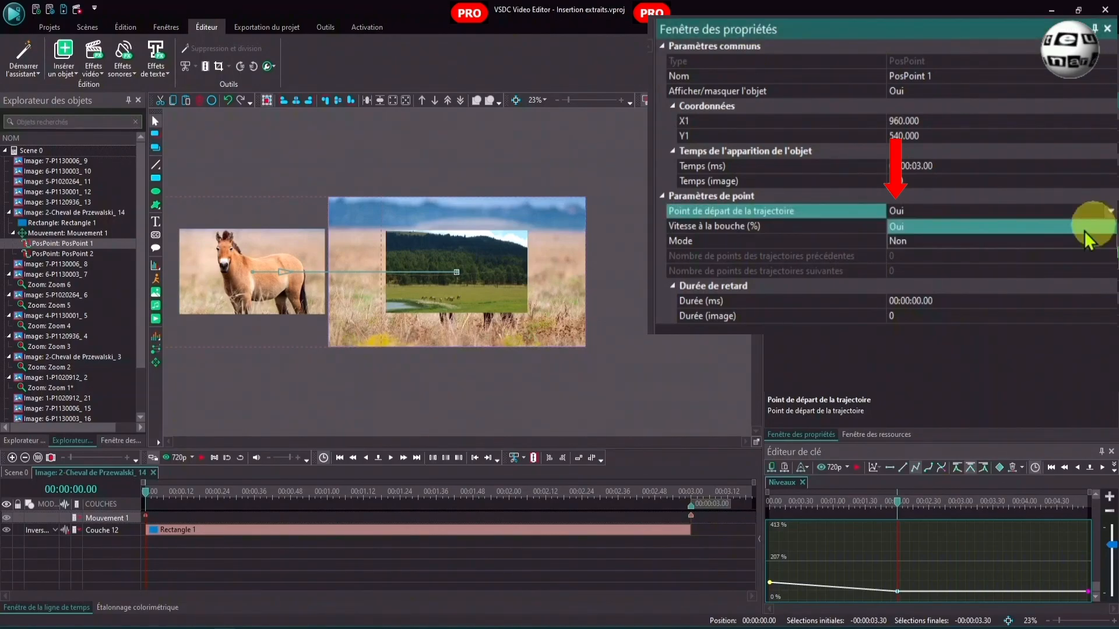
click(906, 243)
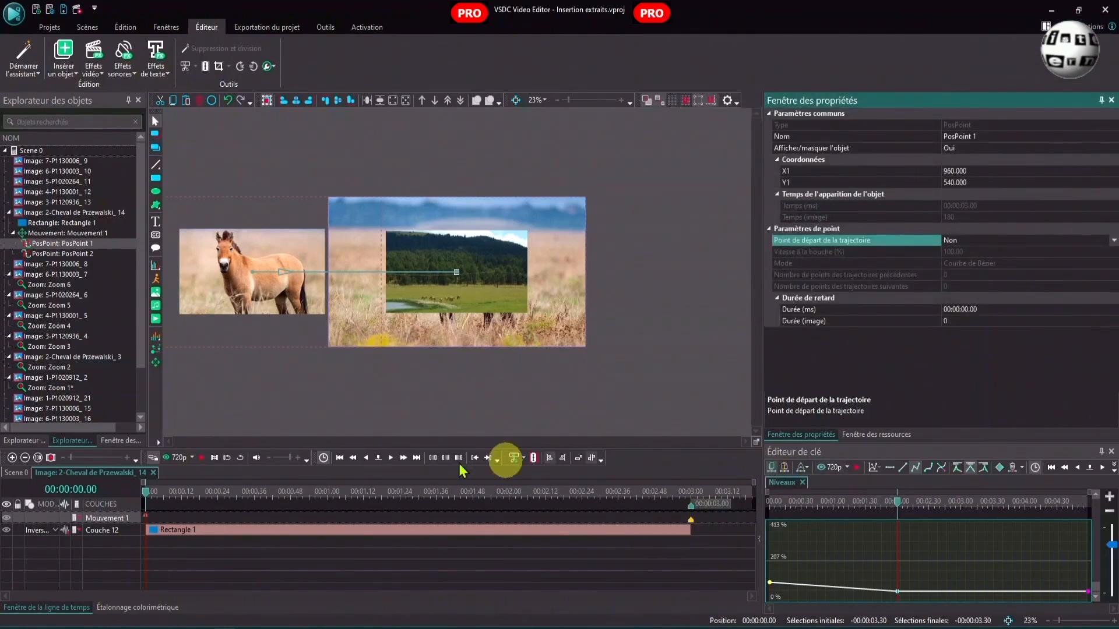
- Preview the corrected excerpt movement and return the cursor to the start of the timeline
click(201, 458)
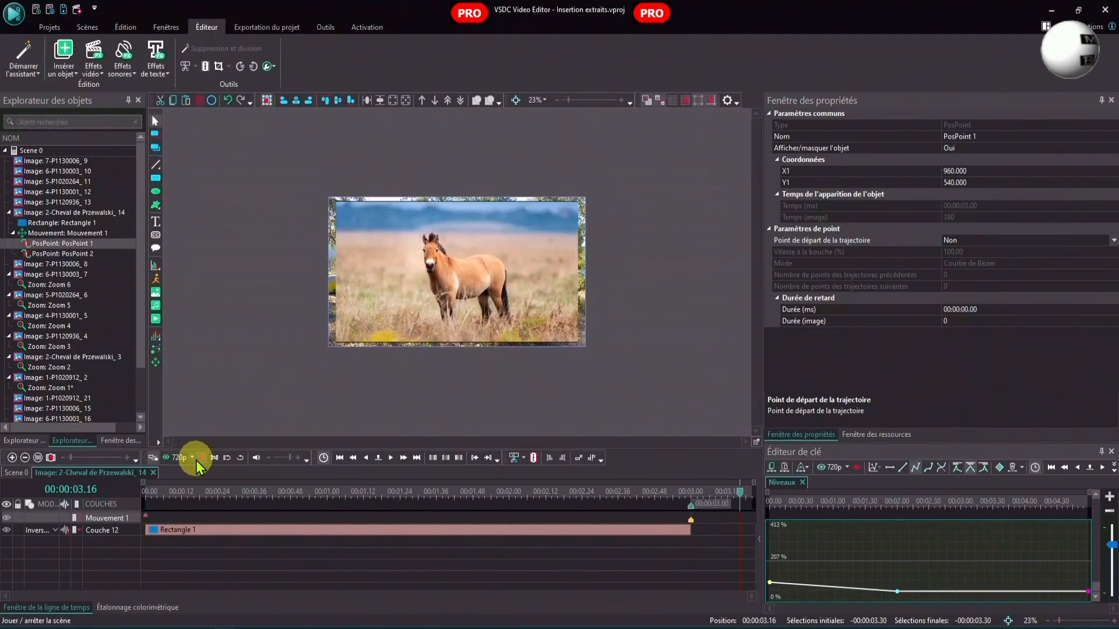
click(339, 457)
scroll(417, 246, up, 4)
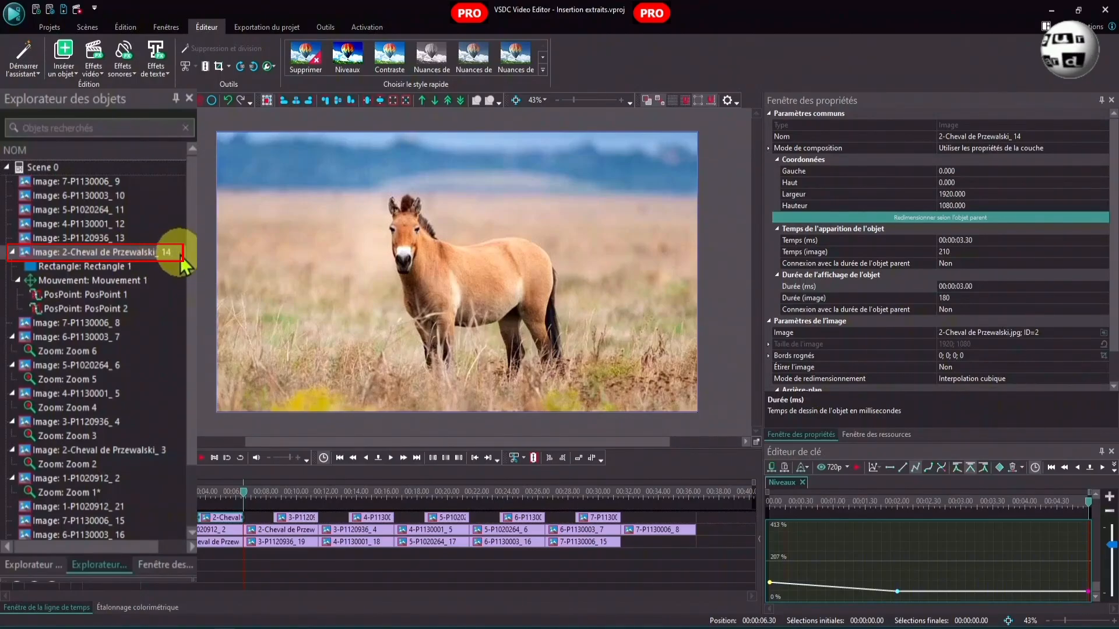
- Copy Rectangle 1 and Mouvement 1 together from image 2-Cheval de Przewalski_14
click(119, 269)
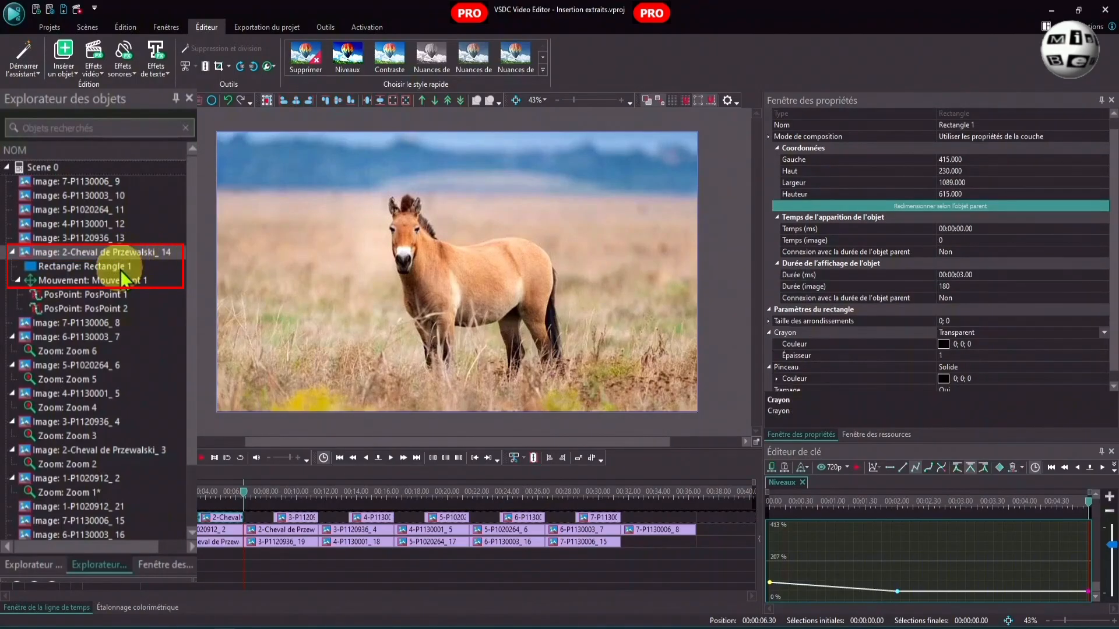
key(ctrl)
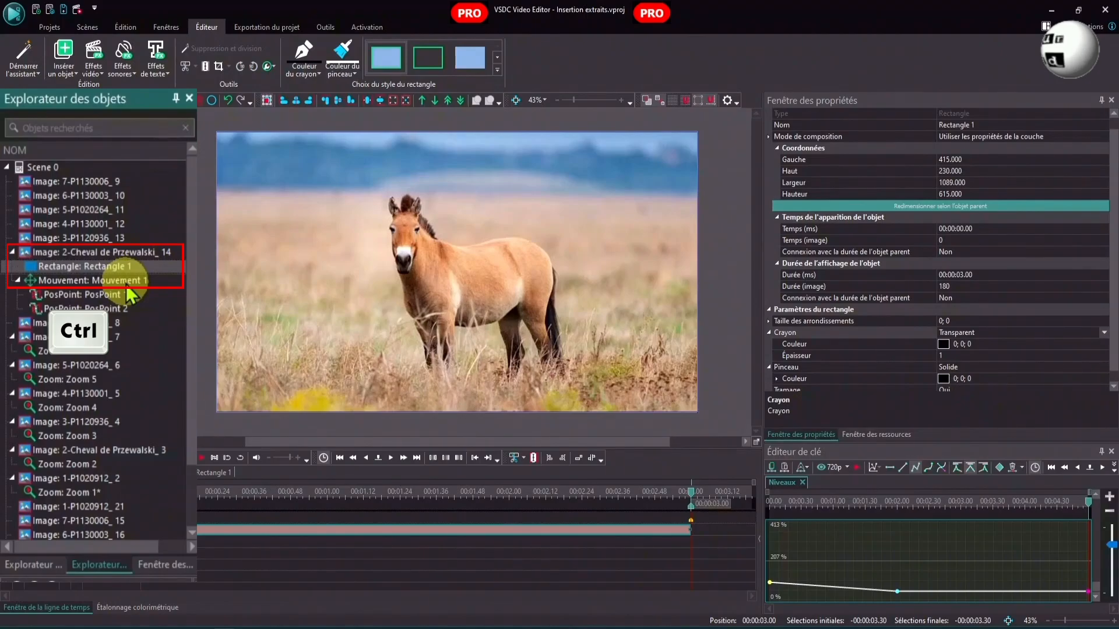
ctrl+click(127, 283)
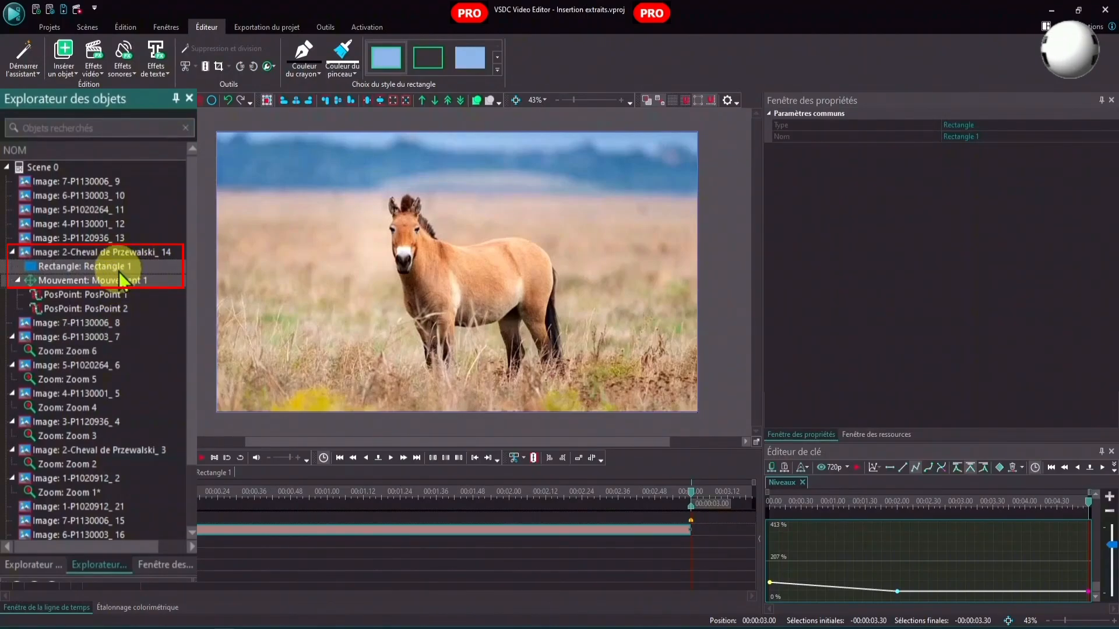
right_click(124, 280)
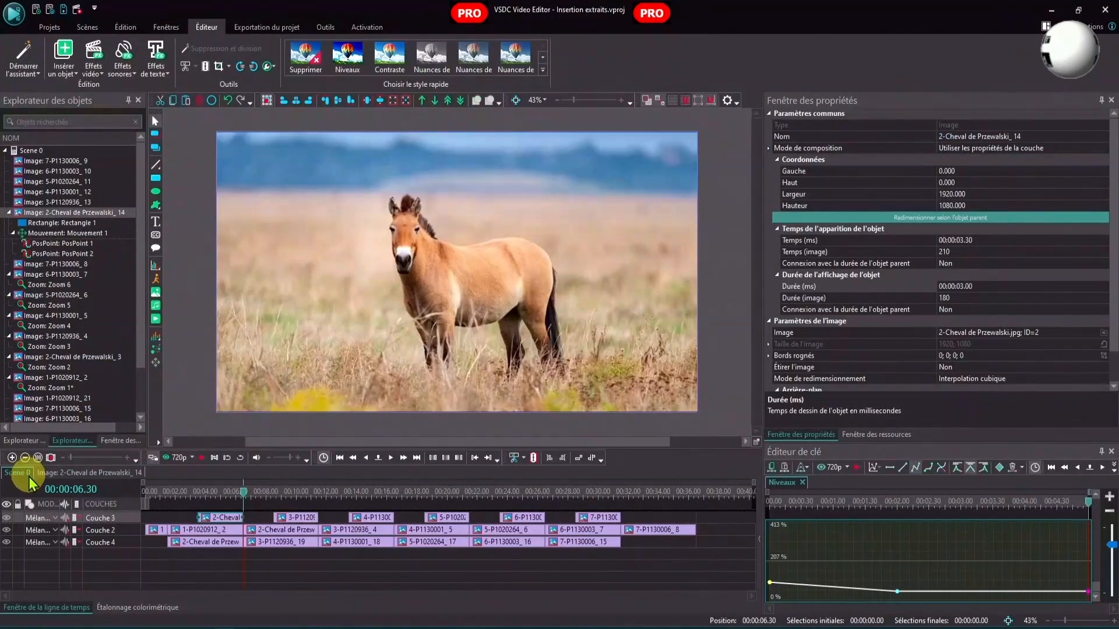
- Paste the copied rectangle and movement inside images 3-P1120936_13 and 4-P1130001_12 on Couche 3, returning to Scene 0 after each
double_click(308, 518)
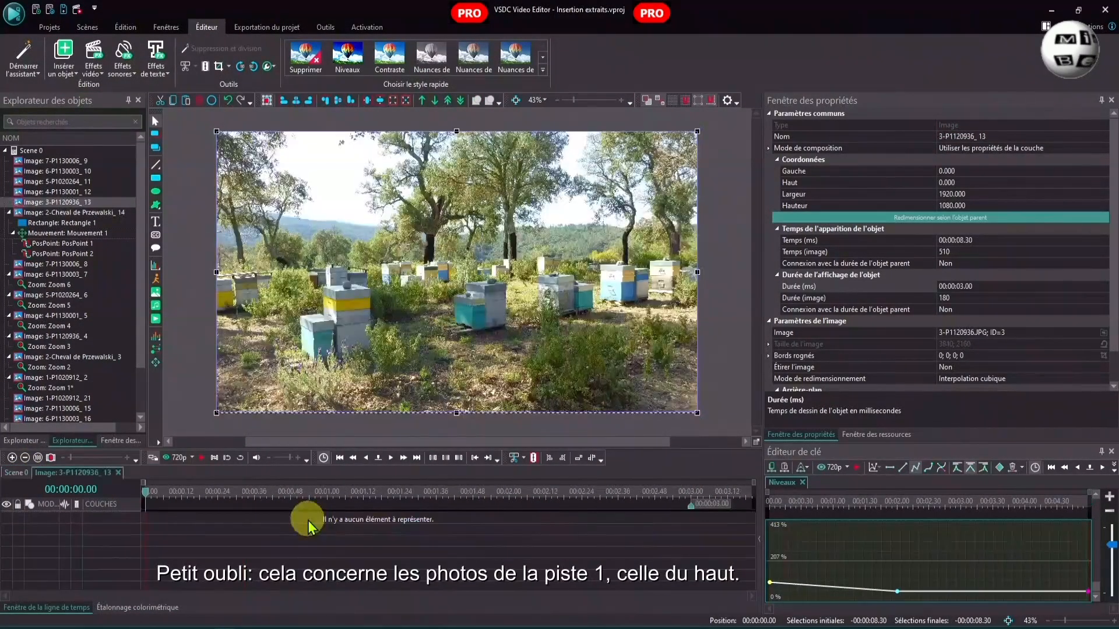
right_click(162, 526)
click(195, 228)
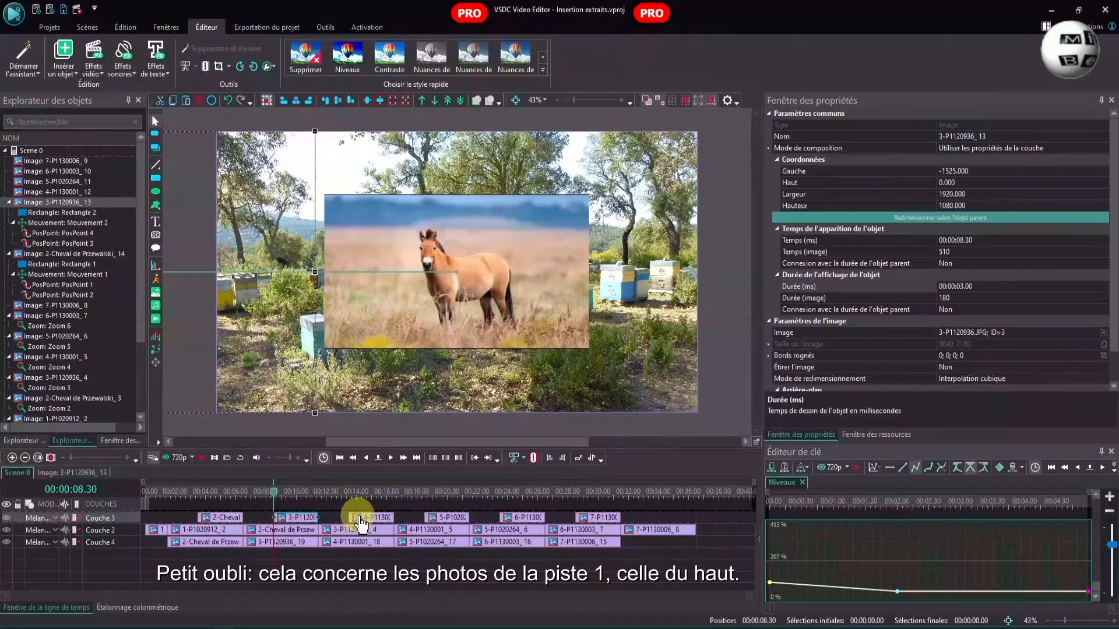
double_click(366, 517)
right_click(302, 526)
click(345, 262)
click(18, 473)
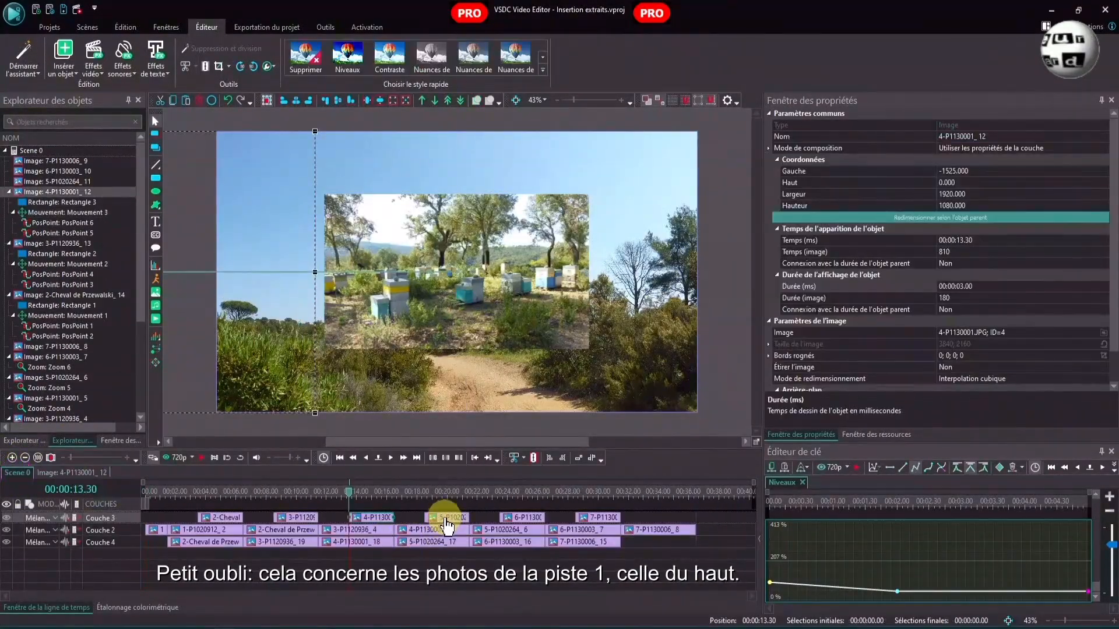
- Paste the rectangle and movement inside images 5-P1020264_11 and 6-P1130003_10 on Couche 3, returning to Scene 0 after each
double_click(446, 519)
right_click(175, 538)
click(207, 260)
click(18, 473)
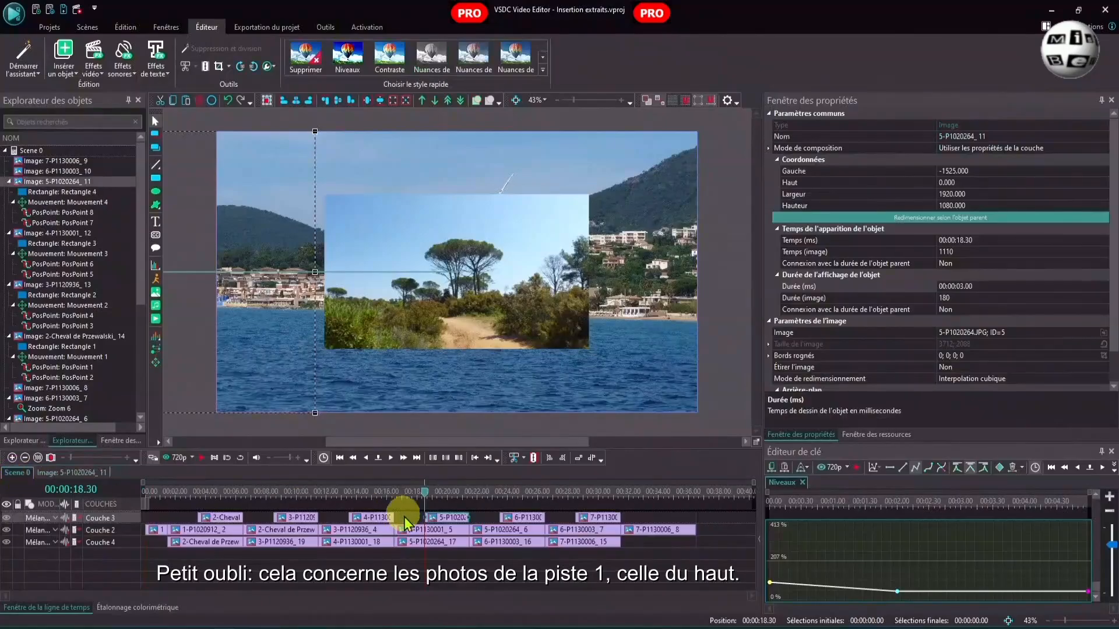
double_click(527, 518)
right_click(195, 528)
click(240, 254)
click(18, 473)
- Paste the rectangle and movement inside image 7-P1130006_9 on Couche 3 and return to Scene 0
double_click(606, 518)
right_click(212, 539)
click(233, 256)
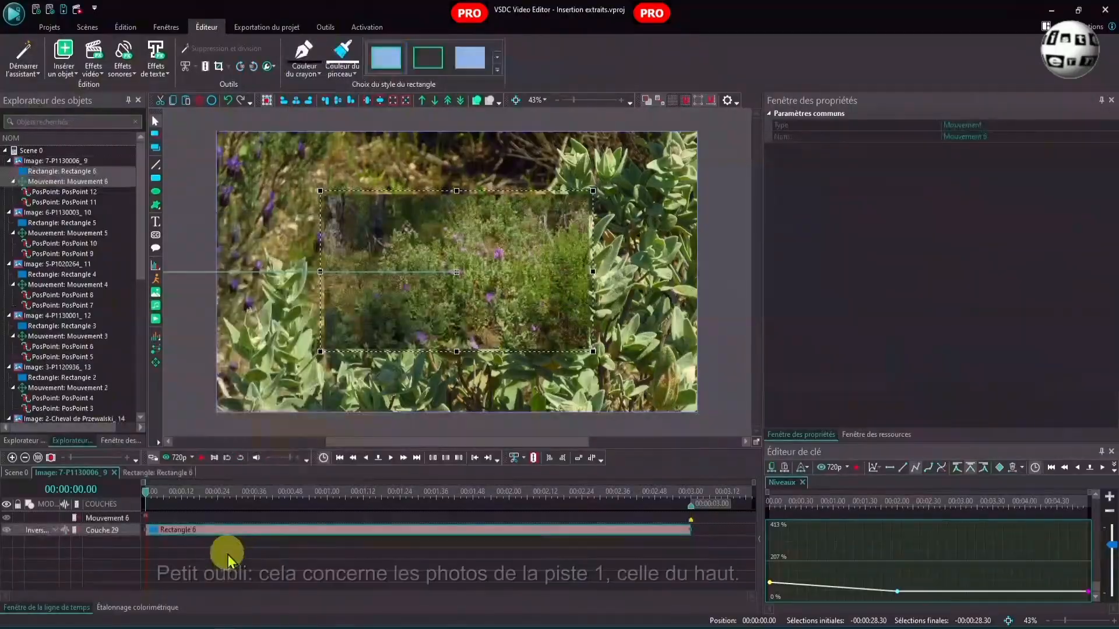
click(18, 473)
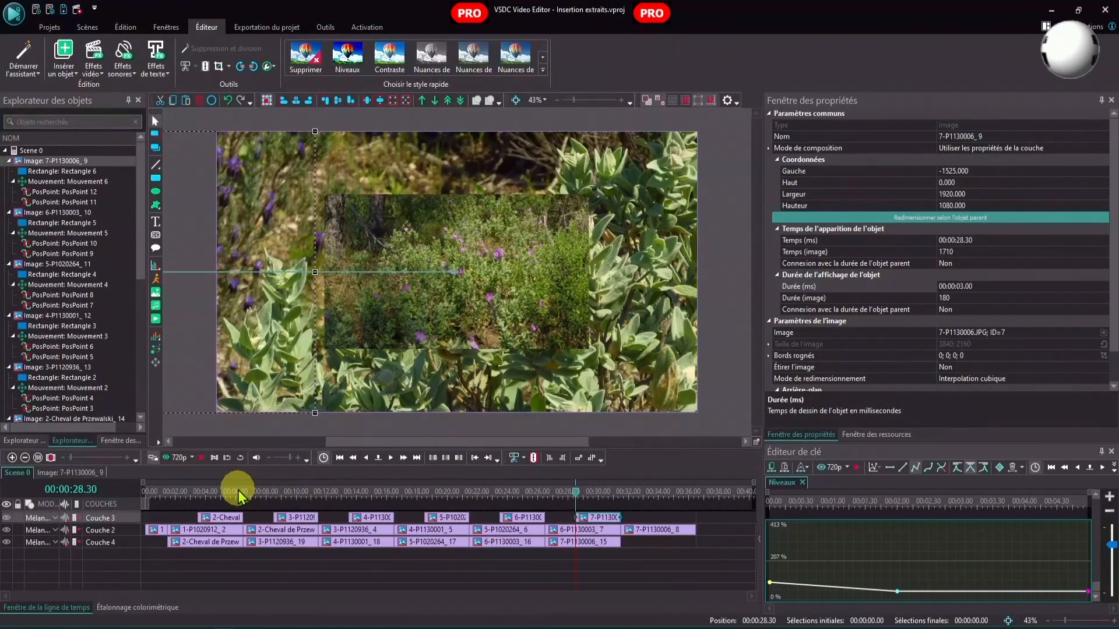
- Play Scene 0 from the start to review the animated excerpts on all images, and stop the preview
click(151, 496)
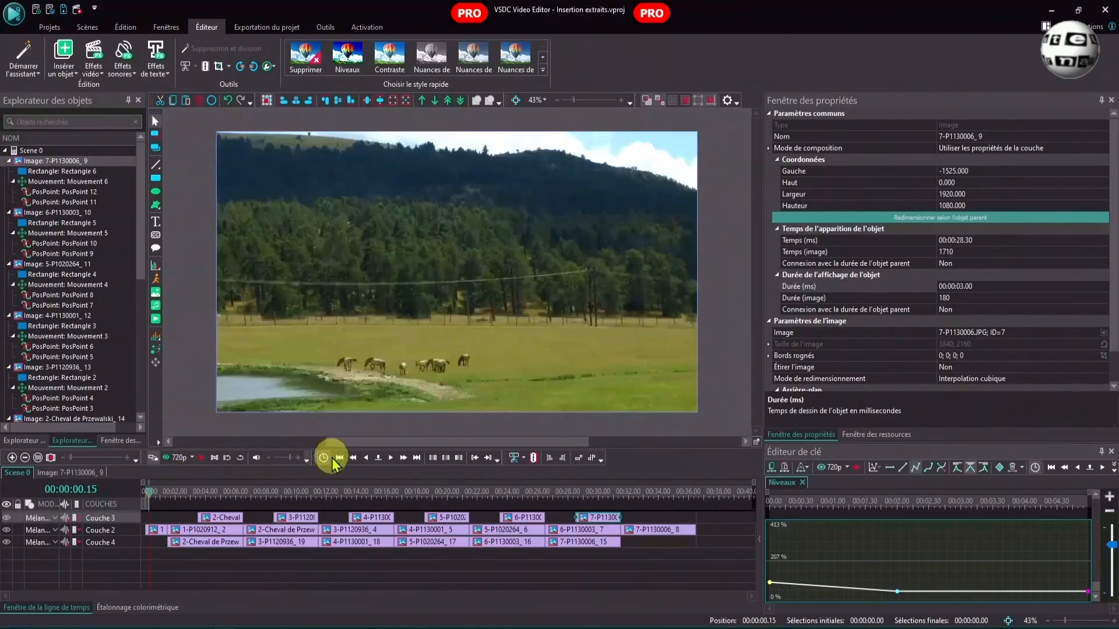
click(340, 458)
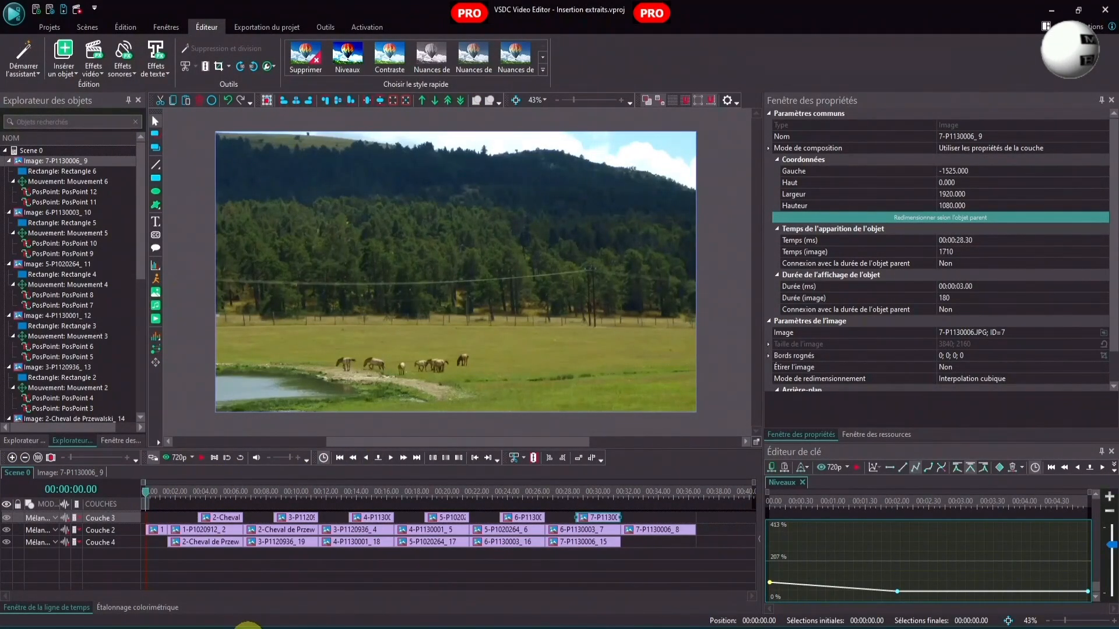
click(201, 458)
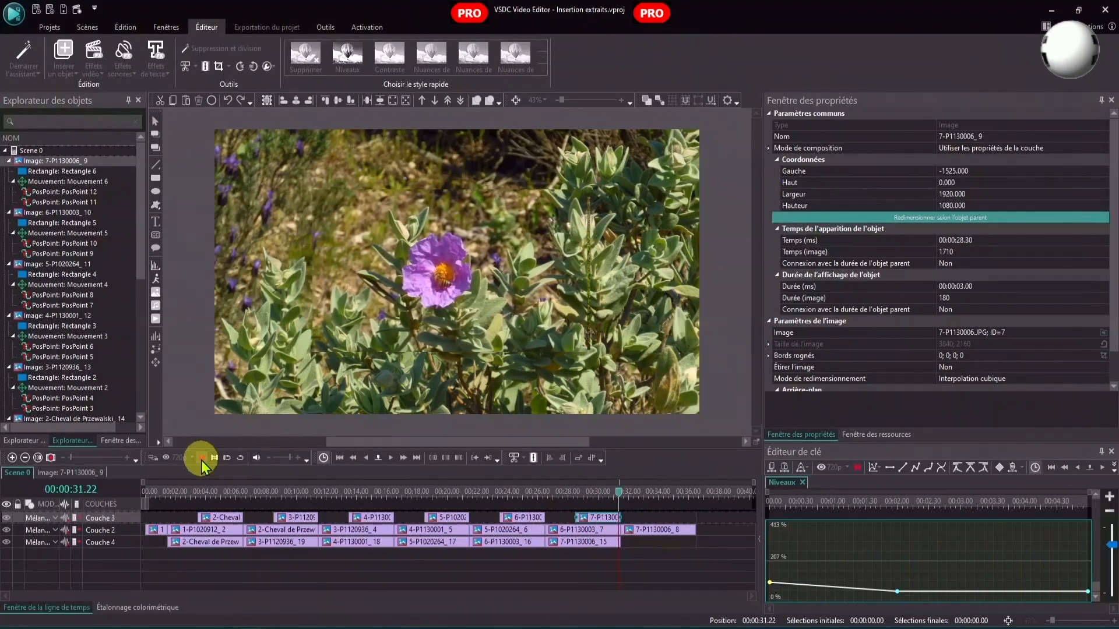
click(202, 458)
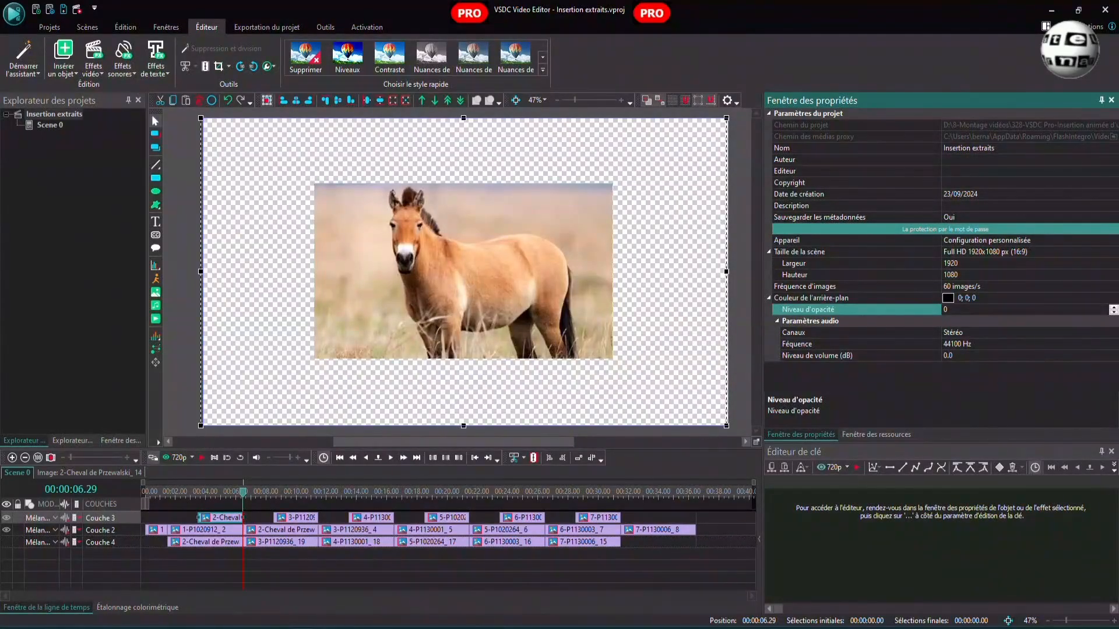